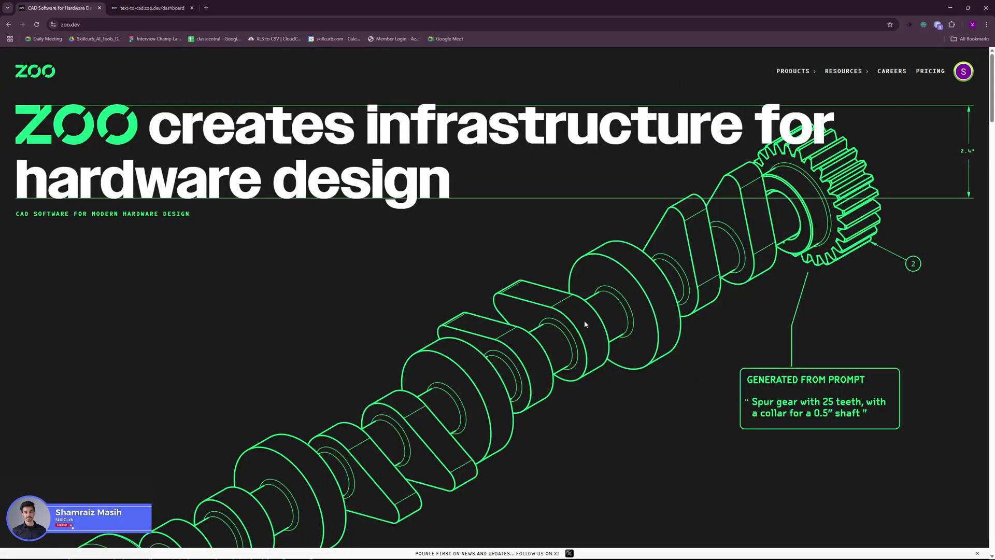
# Inspect the zoo.dev/text-to-cad site address
pyautogui.click(72, 24)
pyautogui.moveTo(73, 24); pyautogui.dragTo(80, 25)
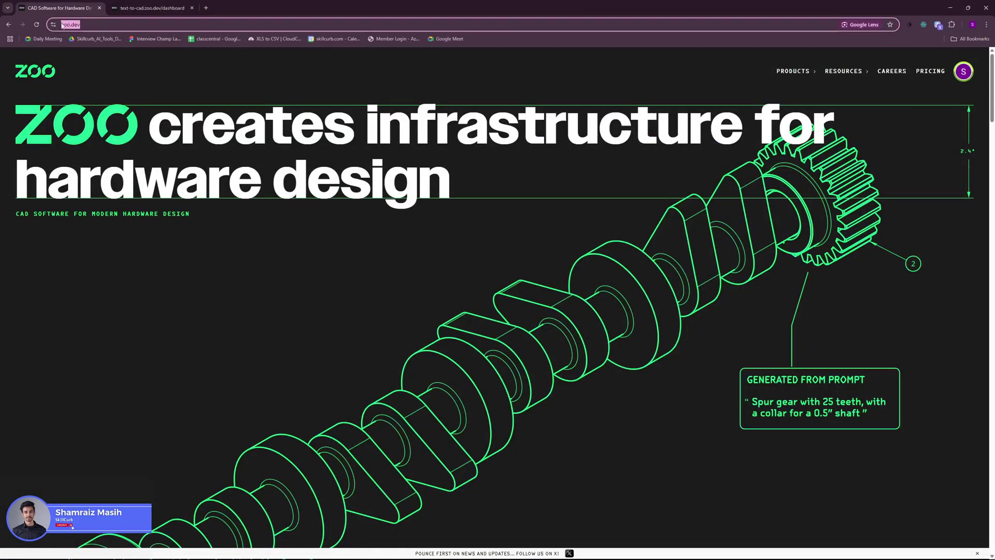
pyautogui.click(137, 257)
# Read the 'Generate CAD from text prompts' headline and tagline, then scroll down
pyautogui.moveTo(179, 144); pyautogui.dragTo(766, 142)
pyautogui.moveTo(118, 193); pyautogui.dragTo(408, 218)
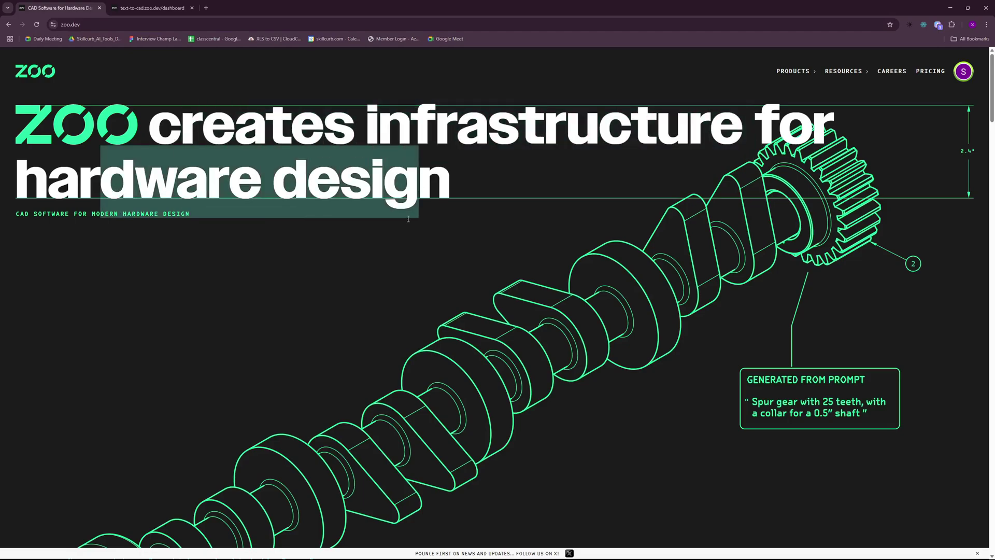
pyautogui.click(378, 265)
pyautogui.moveTo(43, 223); pyautogui.dragTo(171, 222)
pyautogui.click(219, 227)
pyautogui.scroll(-10, 362, 277)
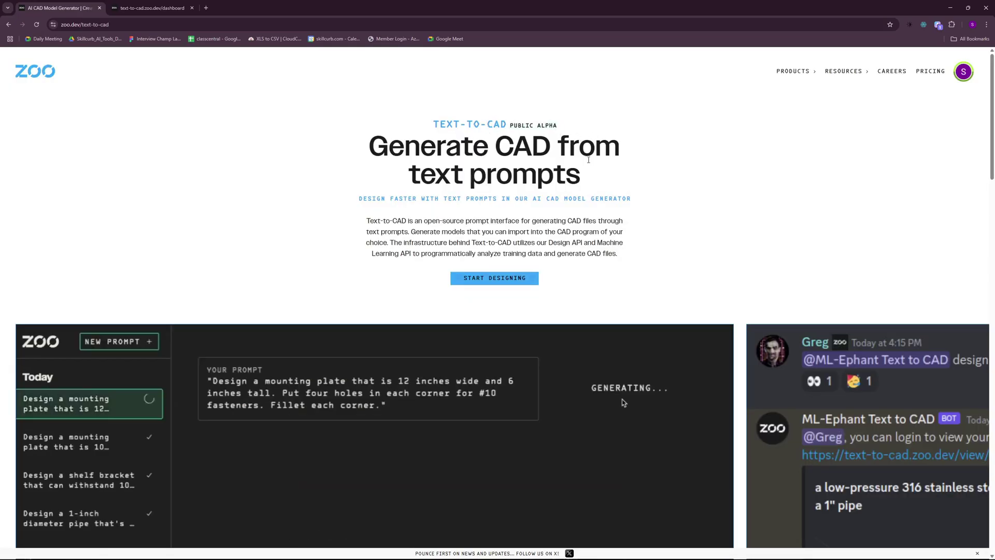
# Scroll through the Text-to-CAD page, then switch to the text-to-cad.zoo.dev/dashboard tab
pyautogui.scroll(-4, 616, 206)
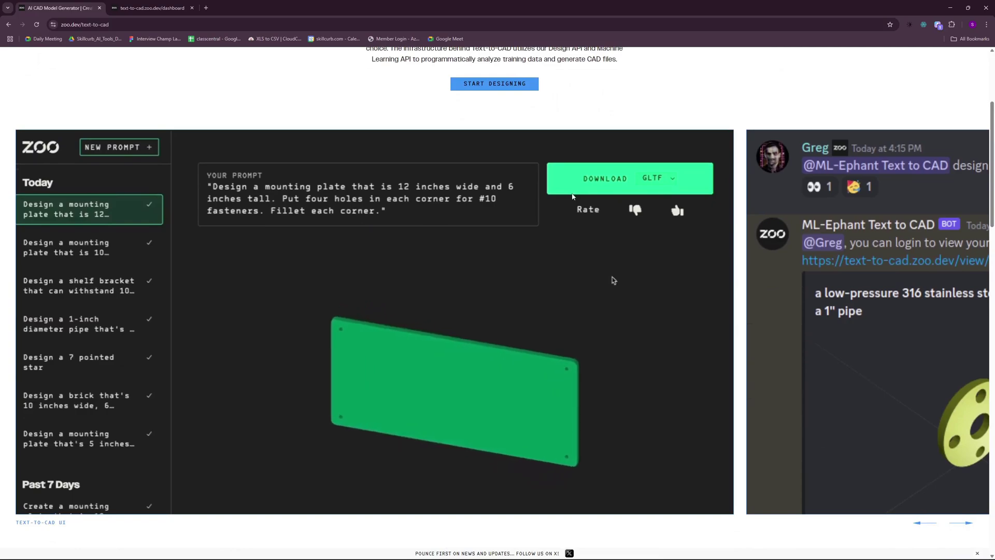
pyautogui.scroll(-1, 611, 276)
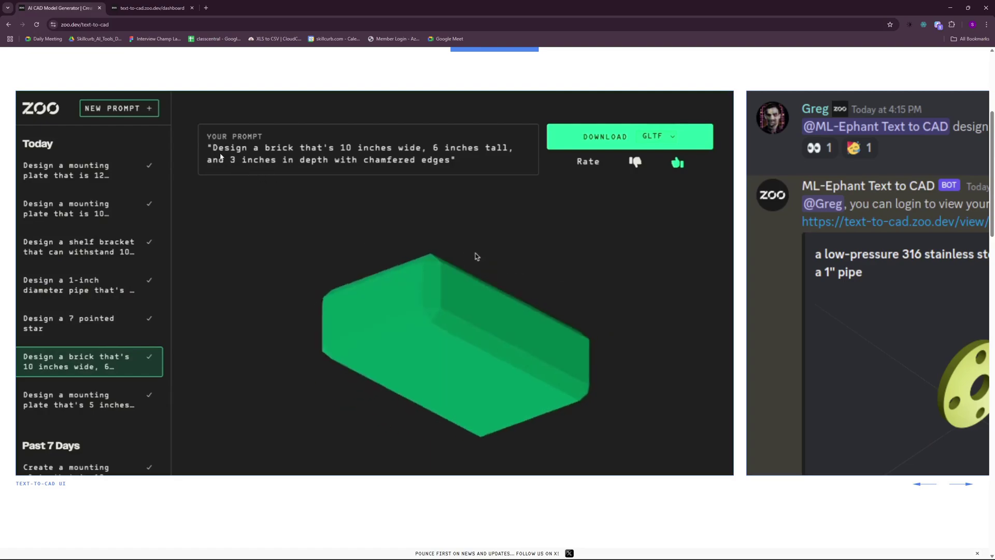
pyautogui.scroll(-10, 585, 387)
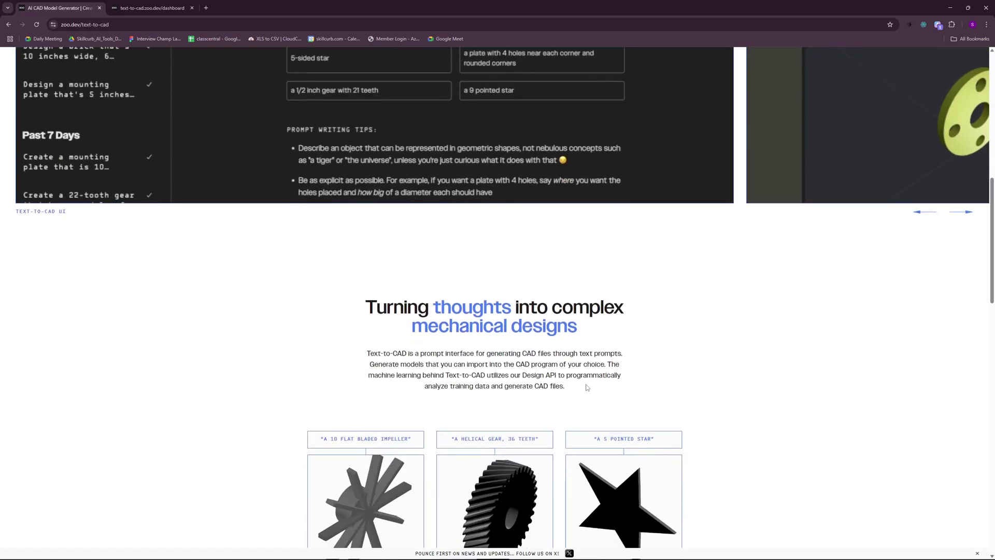
pyautogui.scroll(-1, 550, 354)
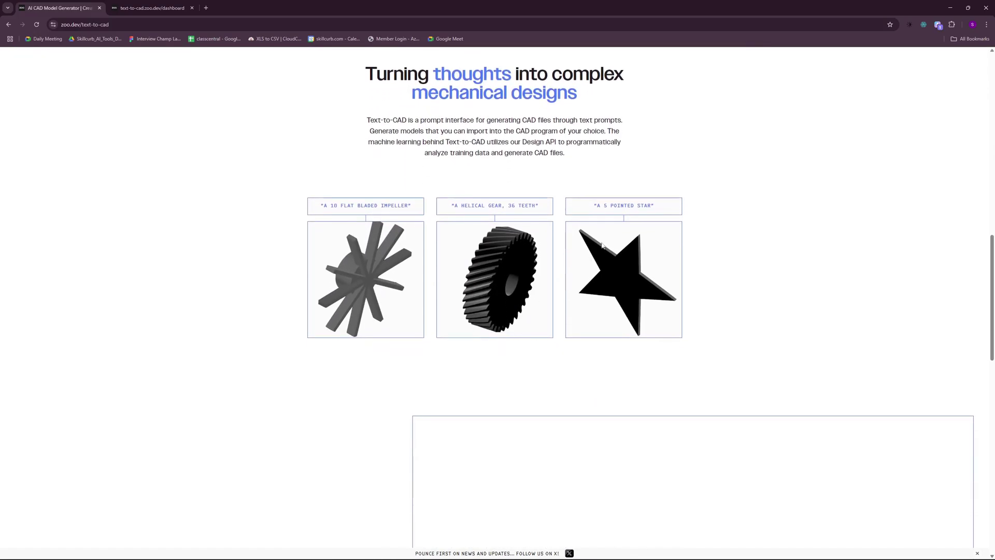
pyautogui.scroll(-8, 473, 260)
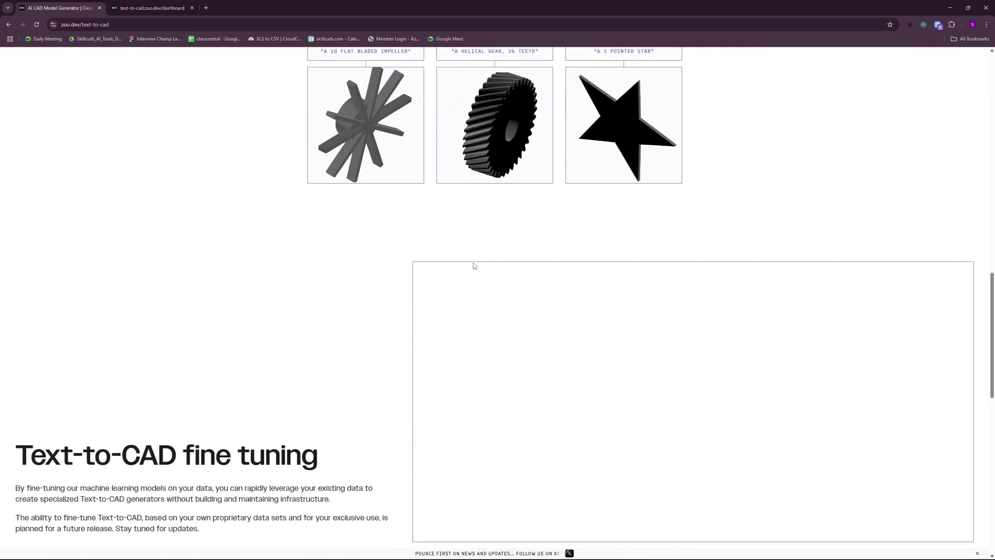
pyautogui.scroll(11, 474, 265)
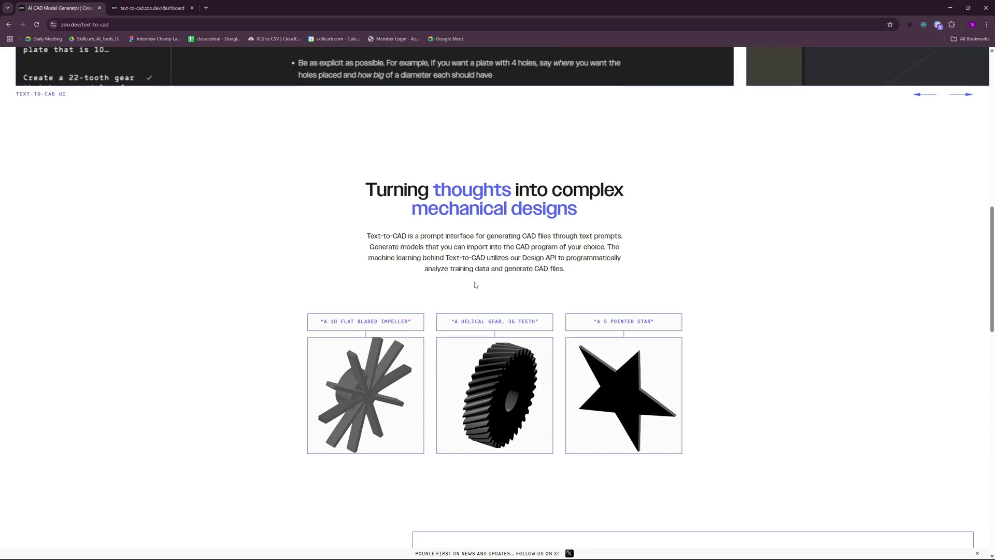
pyautogui.scroll(-15, 474, 283)
pyautogui.scroll(15, 471, 289)
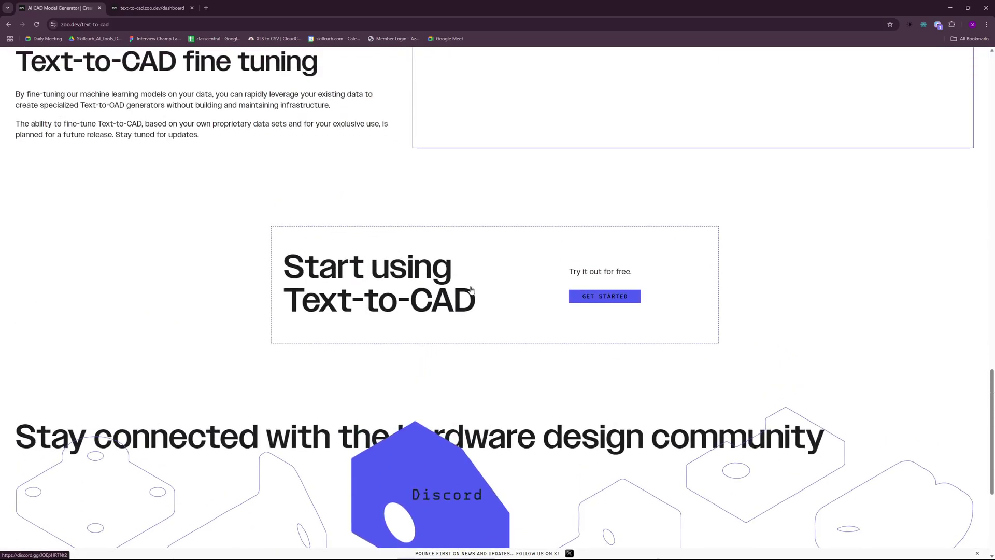
pyautogui.scroll(12, 461, 287)
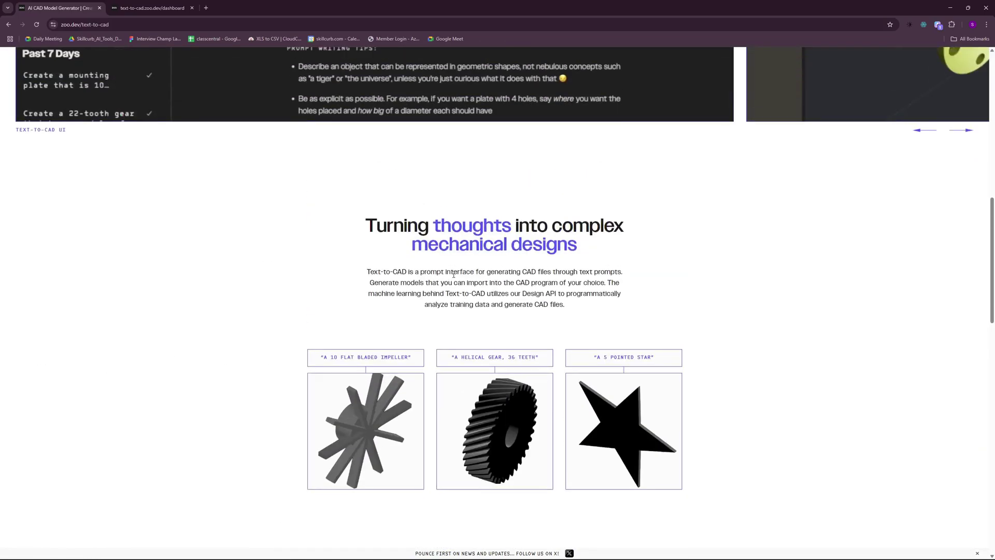
pyautogui.hotkey('ctrl', 'Tab')
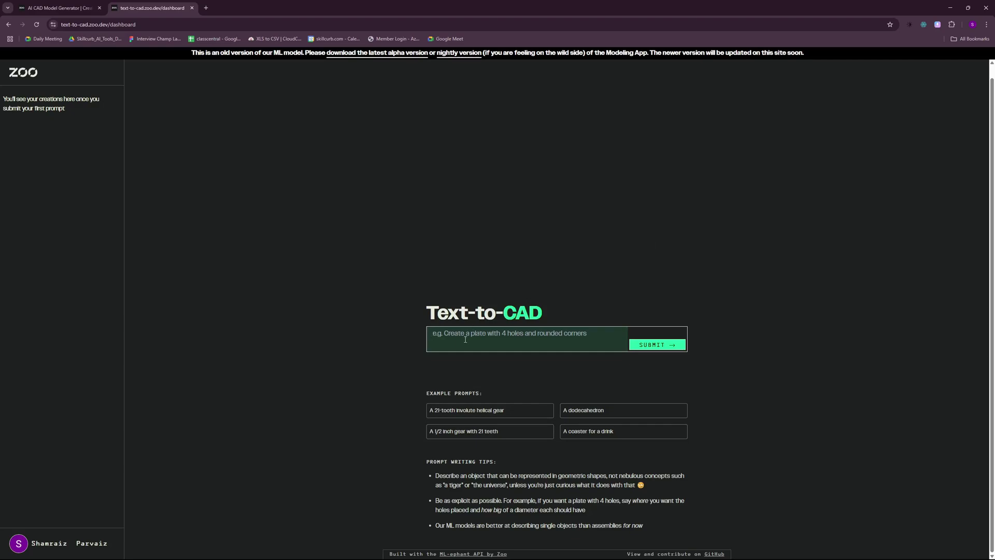
# Fill the prompt with the example 'A 1/2 inch gear with 21 teeth'
pyautogui.keyDown('ctrl'); pyautogui.scroll(4, 465, 340); pyautogui.keyUp('ctrl')
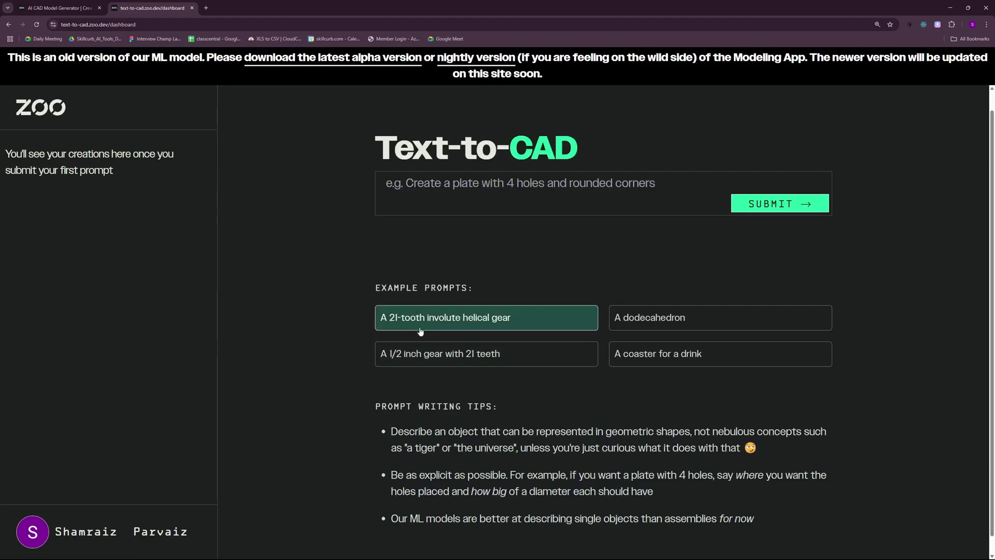
pyautogui.click(522, 365)
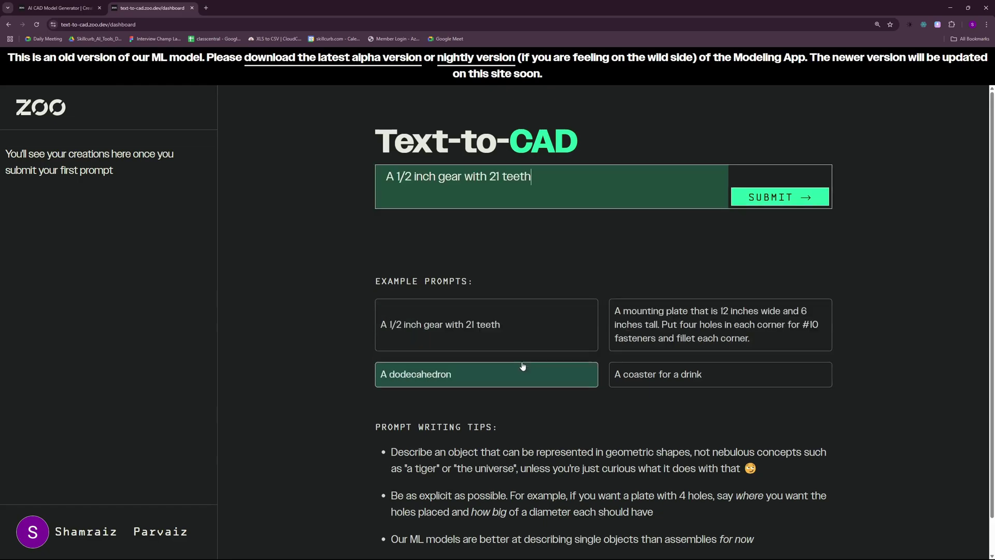
# Generate the 21-tooth gear and orbit it to face-on and tilted views
pyautogui.click(791, 205)
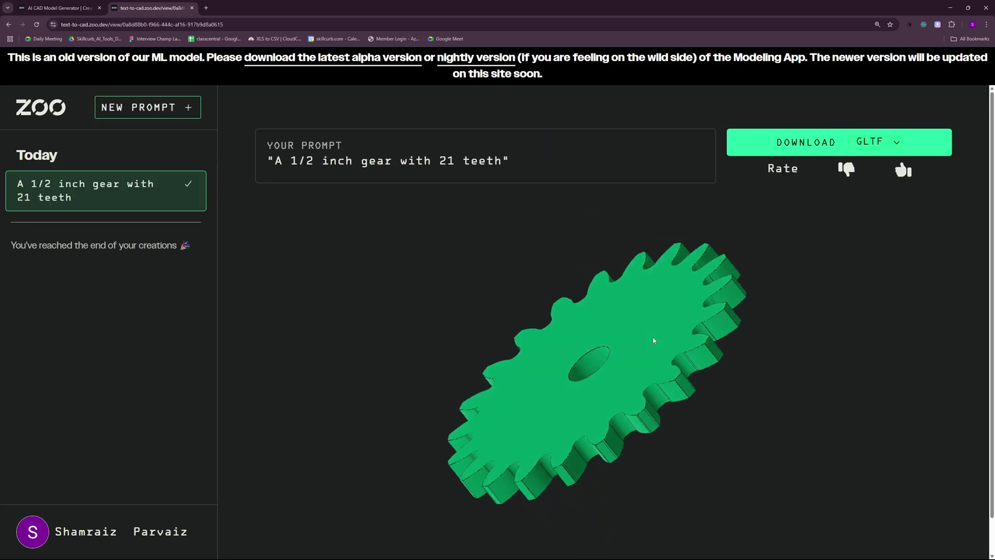
pyautogui.moveTo(695, 363); pyautogui.dragTo(651, 402)
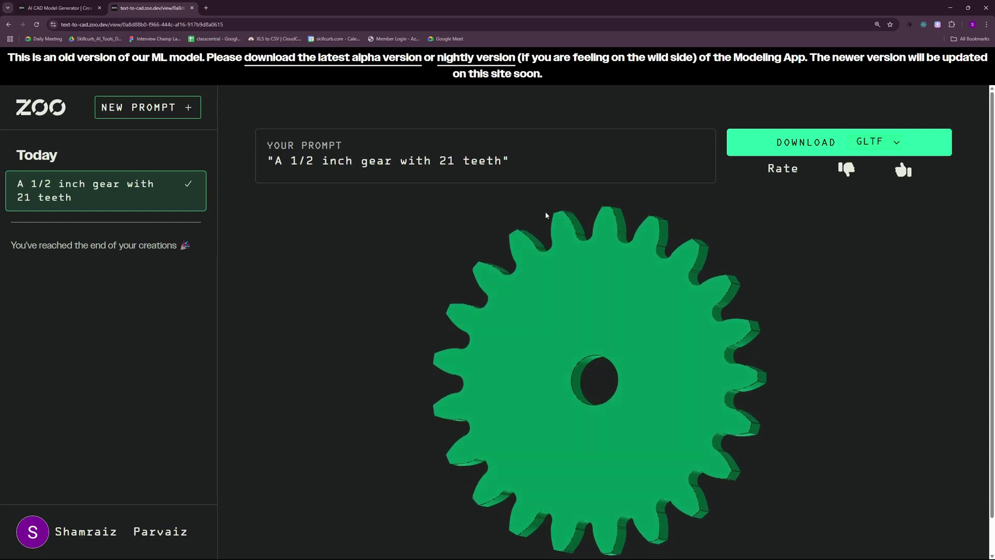
pyautogui.moveTo(594, 441); pyautogui.dragTo(735, 379)
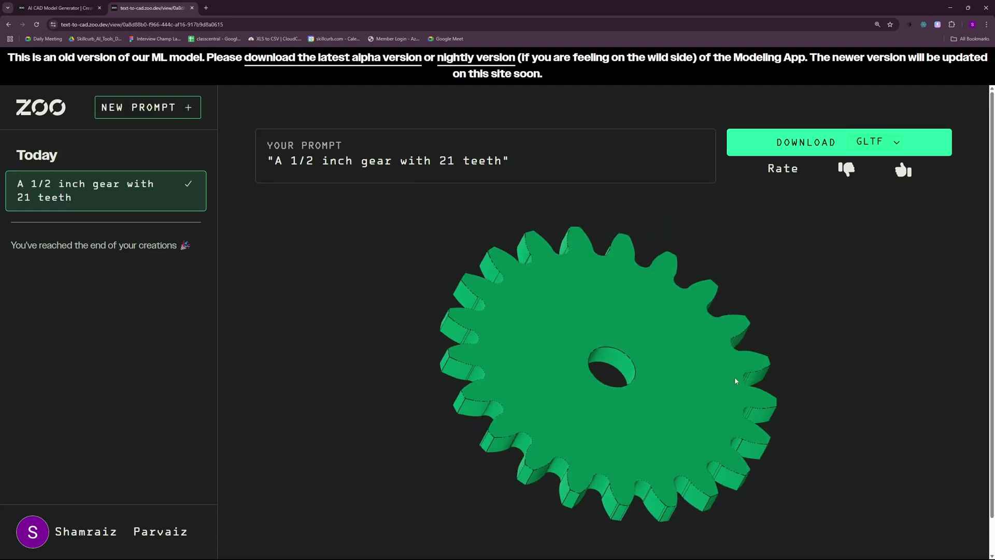
# Download the gear as a GLTF file and confirm it in recent downloads
pyautogui.click(896, 142)
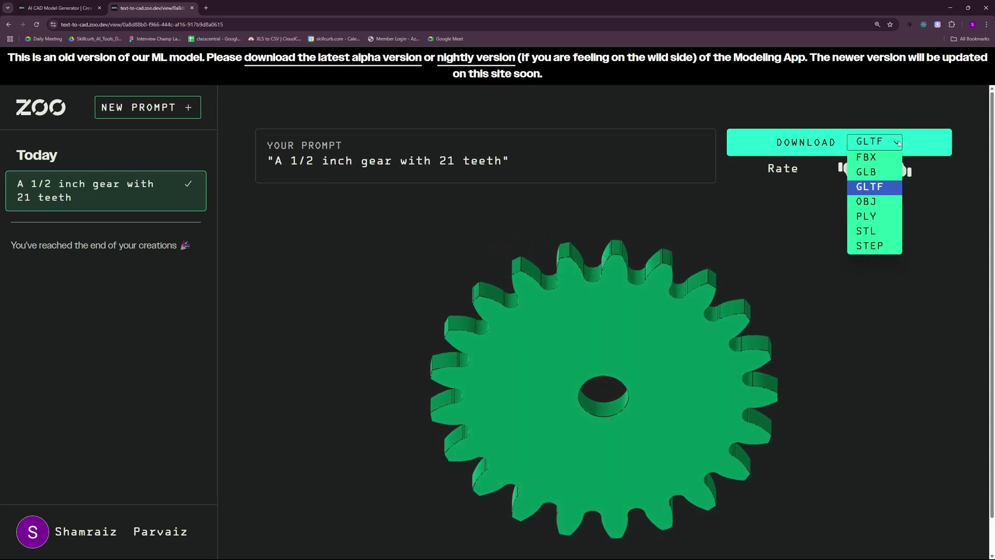
pyautogui.moveTo(656, 377); pyautogui.dragTo(622, 317)
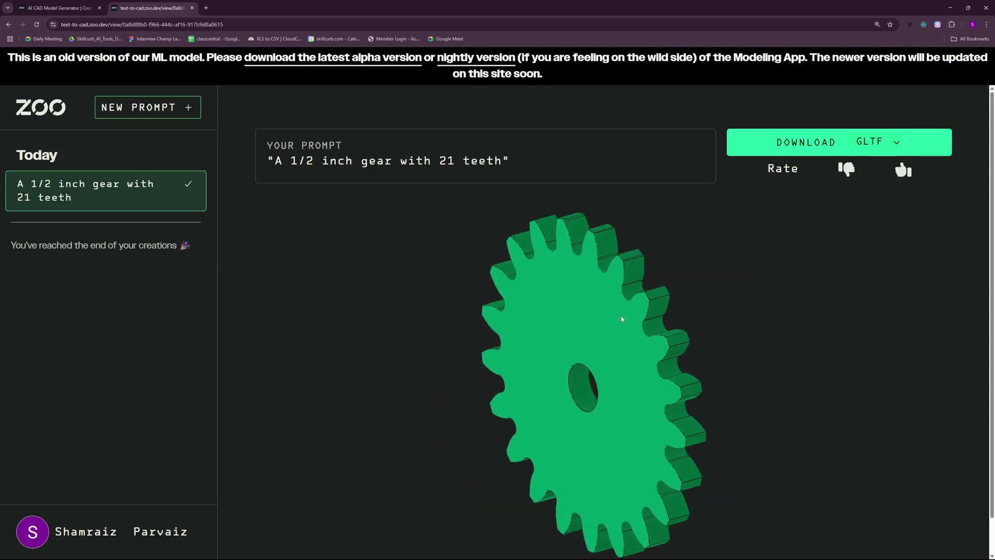
pyautogui.click(810, 149)
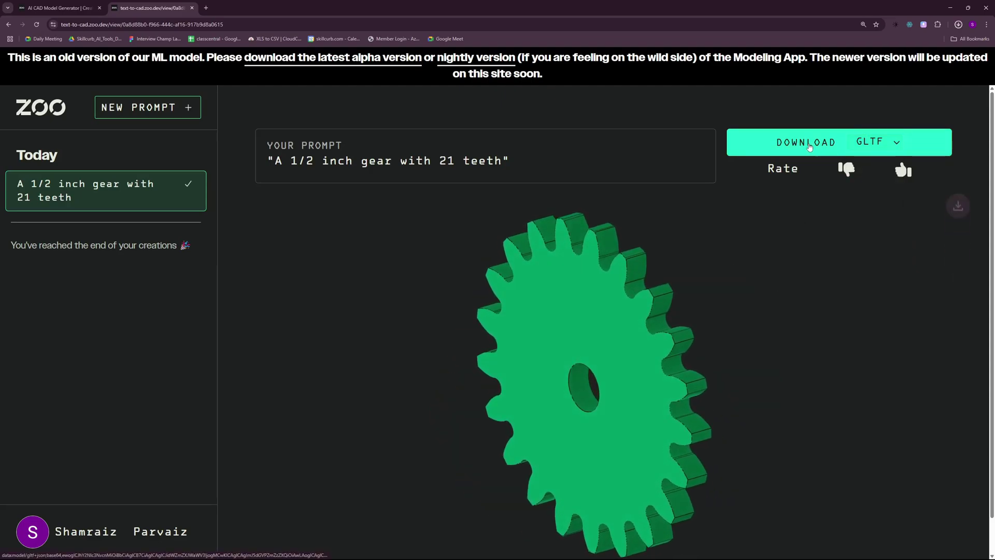
pyautogui.click(958, 24)
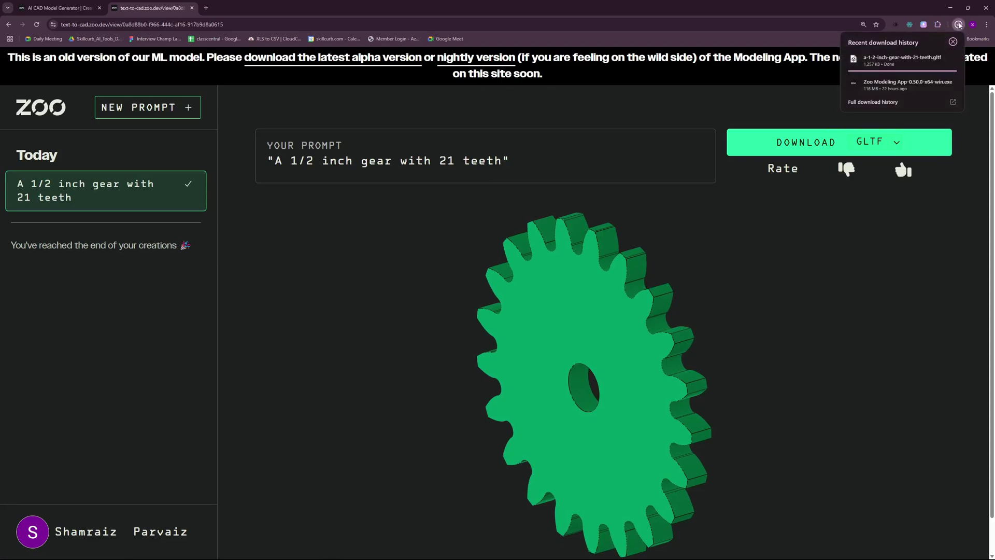
# Close downloads, reset page zoom, and return to the 120mm x 80mm rectangle creation
pyautogui.click(877, 62)
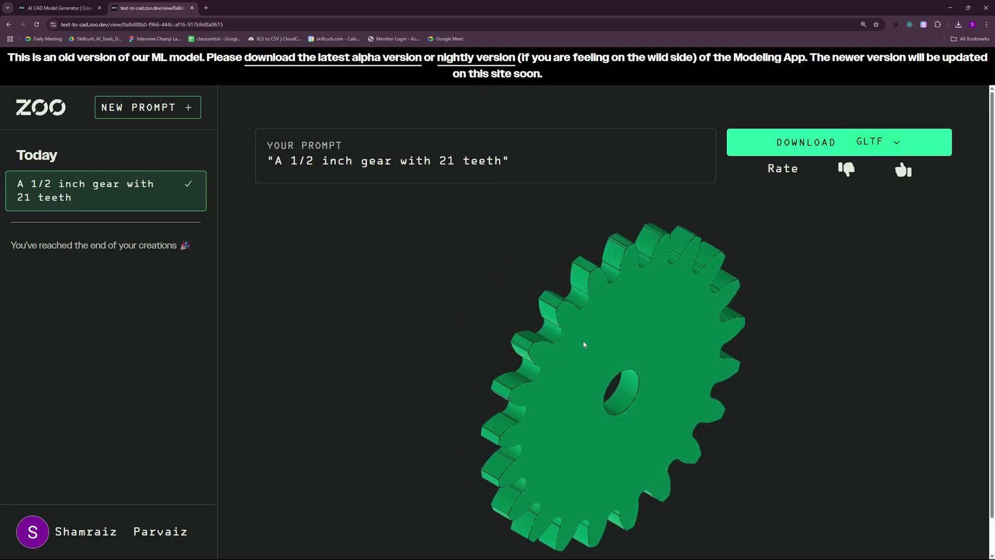
pyautogui.hotkey('ctrl', '0')
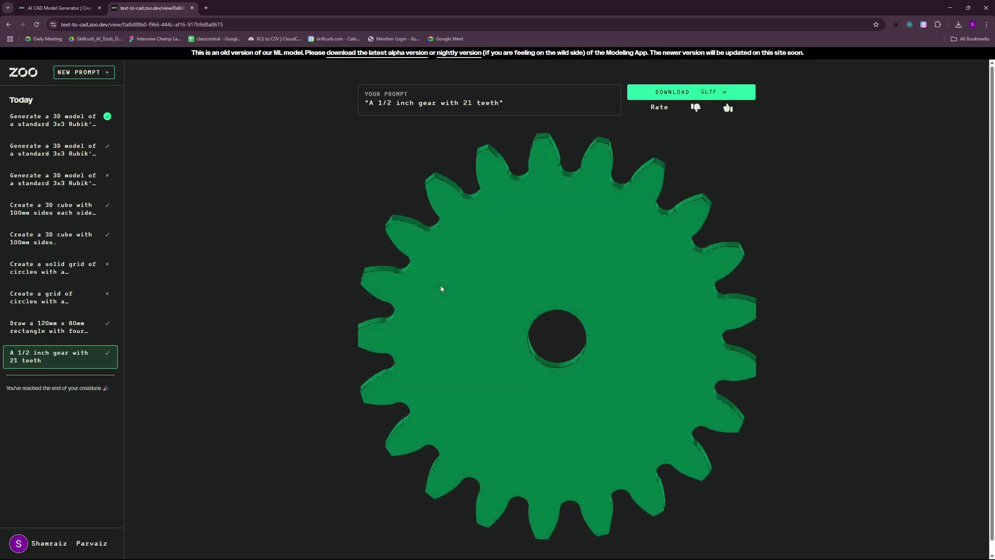
pyautogui.hotkey('alt', 'Left')
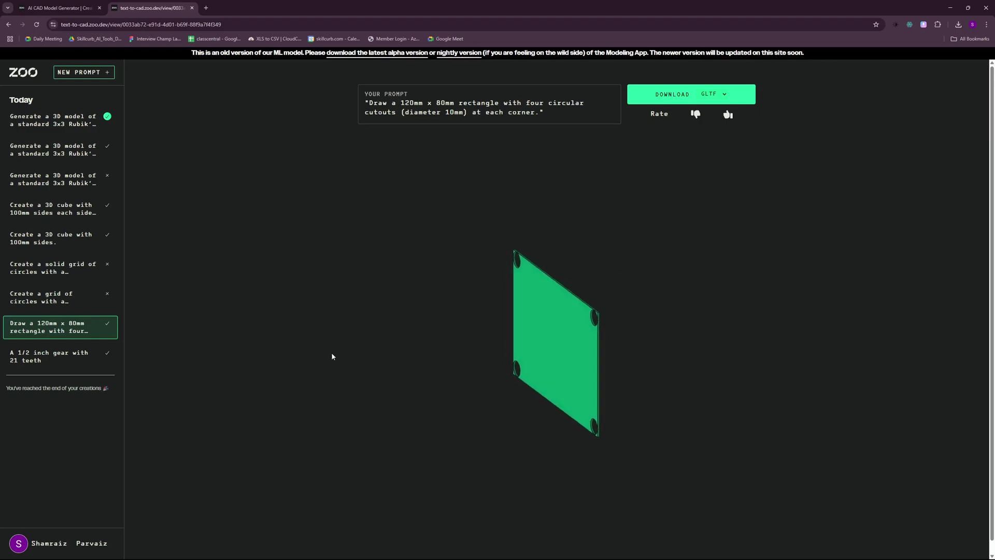
# Open the 'Create a grid of circles' creation and read its thickness/solid error advice
pyautogui.click(60, 306)
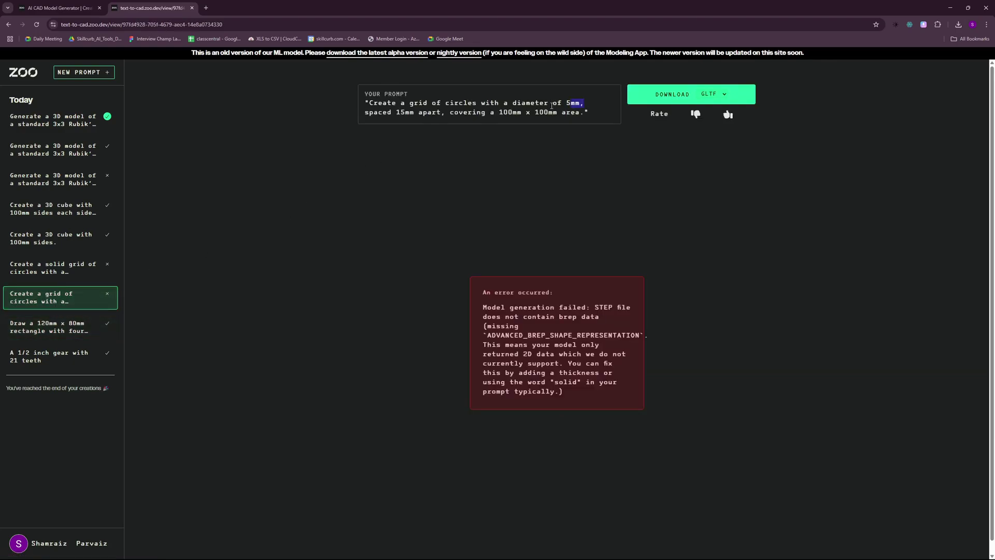
pyautogui.moveTo(552, 105); pyautogui.dragTo(498, 113)
pyautogui.click(502, 127)
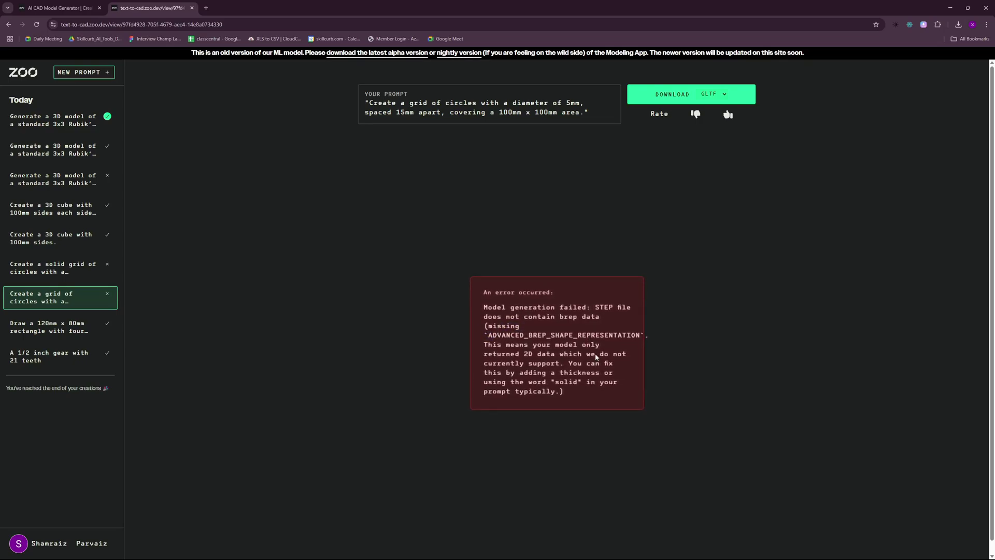
pyautogui.scroll(-1, 539, 354)
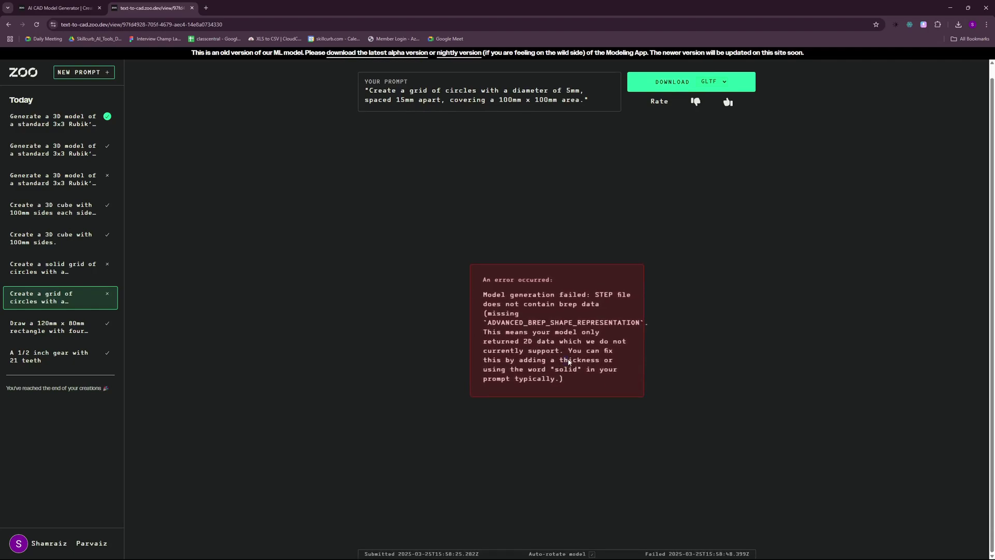
pyautogui.moveTo(565, 360); pyautogui.dragTo(609, 360)
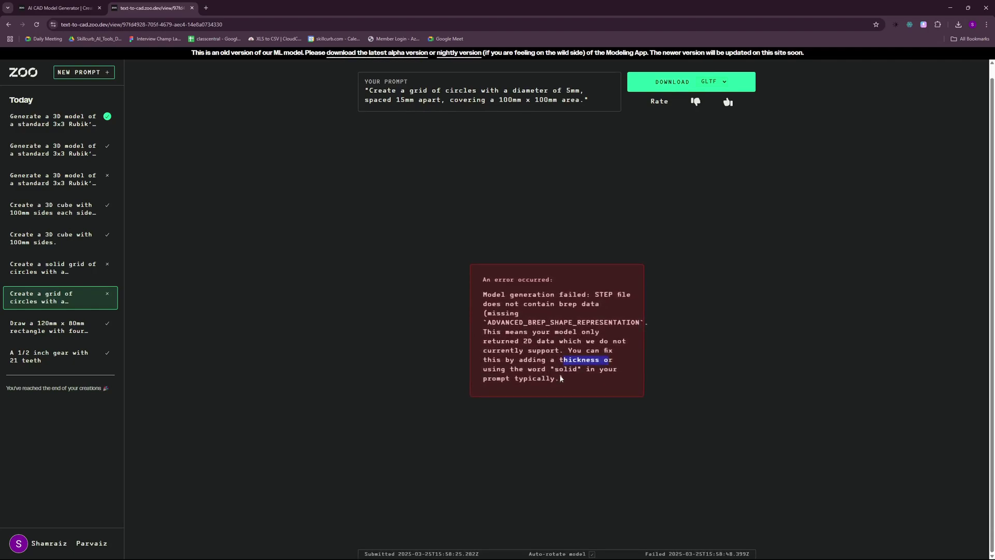
pyautogui.doubleClick(567, 369)
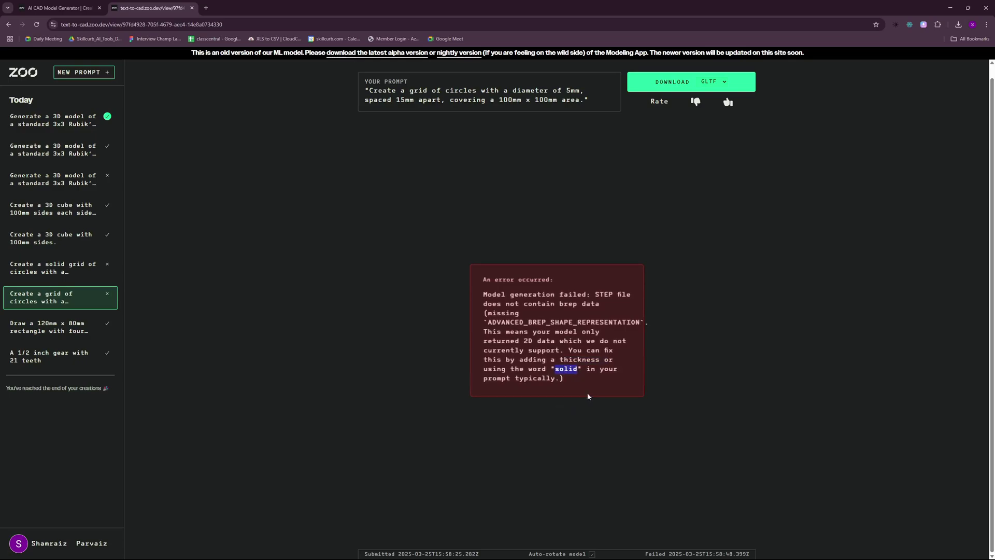
# Go to the 'solid grid of circles' creation with its 2D-data-only error
pyautogui.hotkey('alt', 'Left')
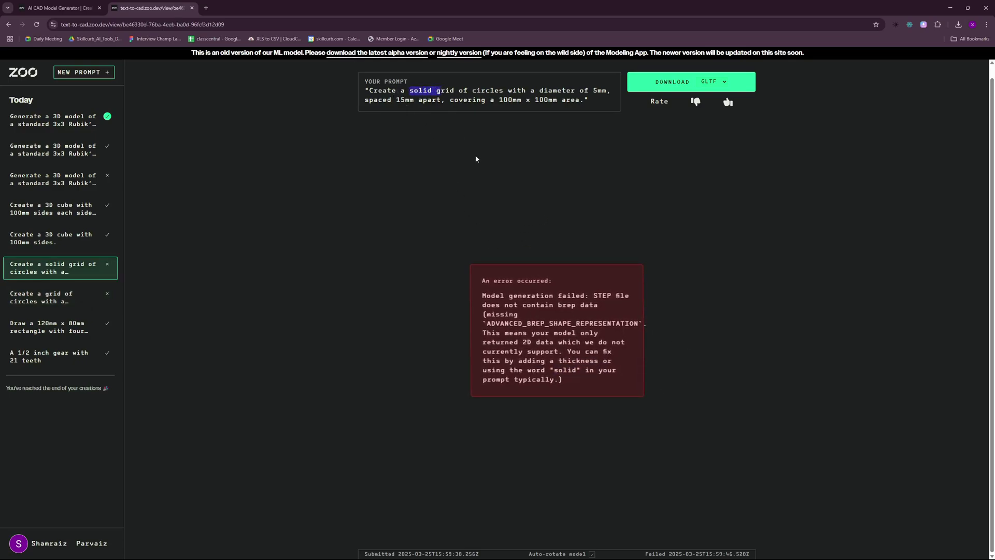
pyautogui.click(472, 219)
pyautogui.keyDown('ctrl'); pyautogui.scroll(1, 472, 220); pyautogui.keyUp('ctrl')
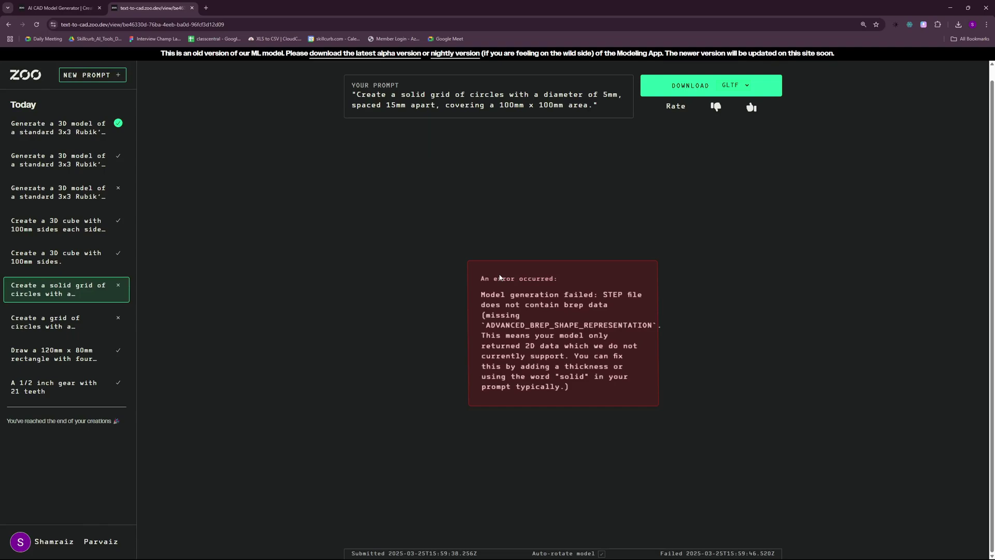
# Orbit the 100mm cube and Rubik's-style cube creations, then open the failed Rubik's Cube prompt
pyautogui.click(93, 257)
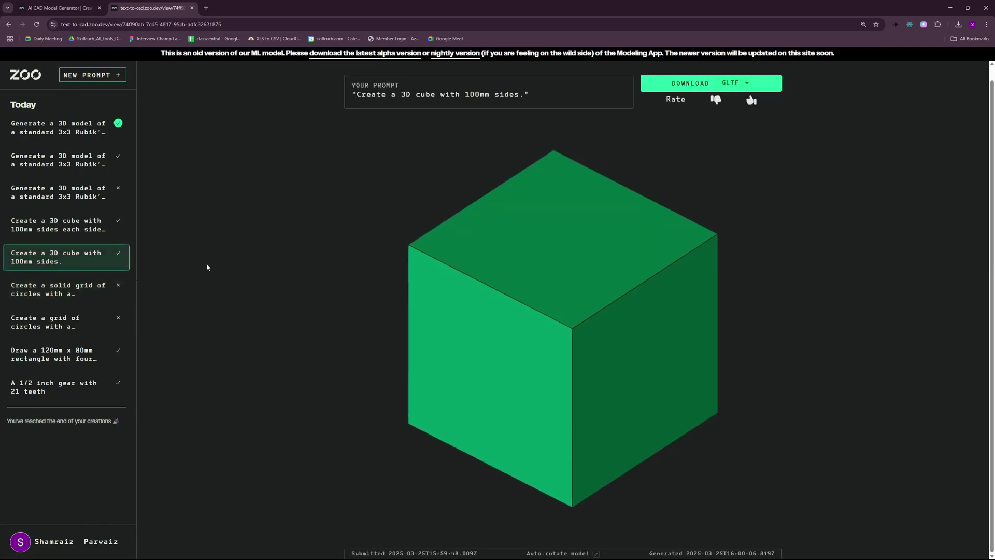
pyautogui.moveTo(523, 259); pyautogui.dragTo(618, 285)
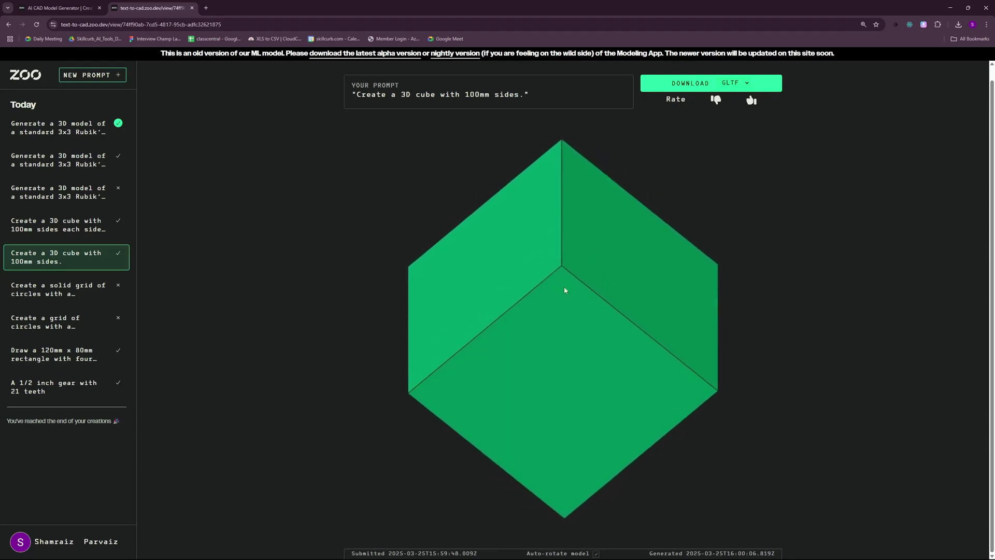
pyautogui.click(65, 226)
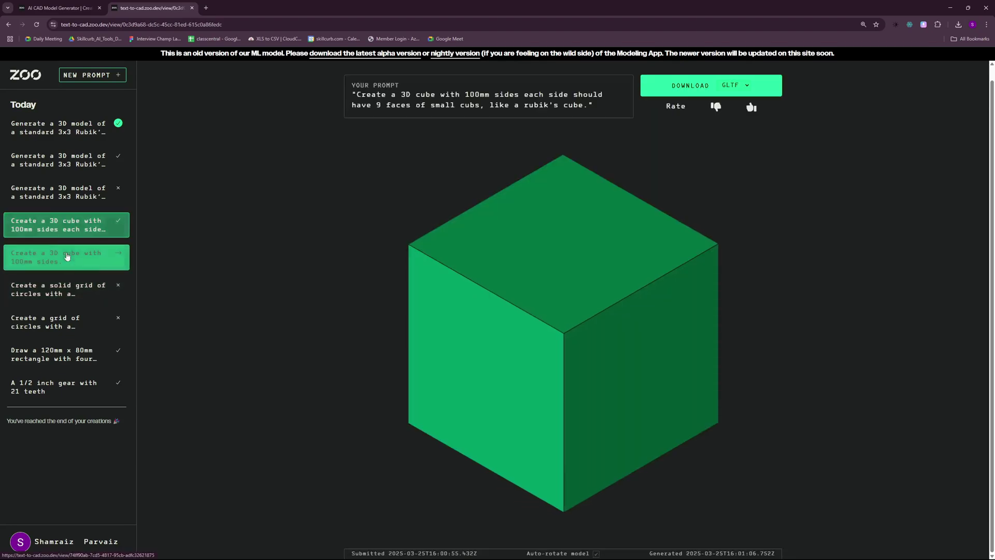
pyautogui.moveTo(402, 95); pyautogui.dragTo(459, 95)
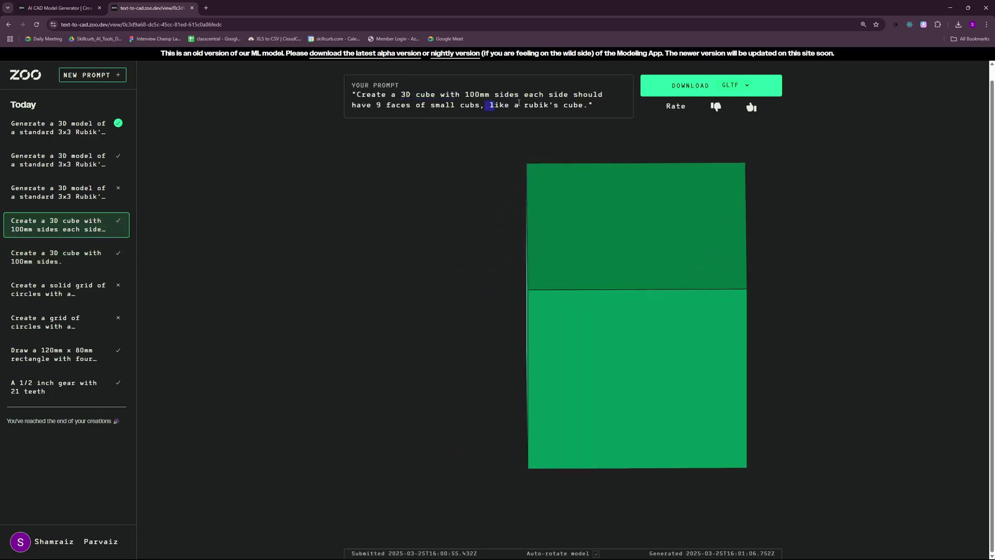
pyautogui.moveTo(518, 103); pyautogui.dragTo(588, 105)
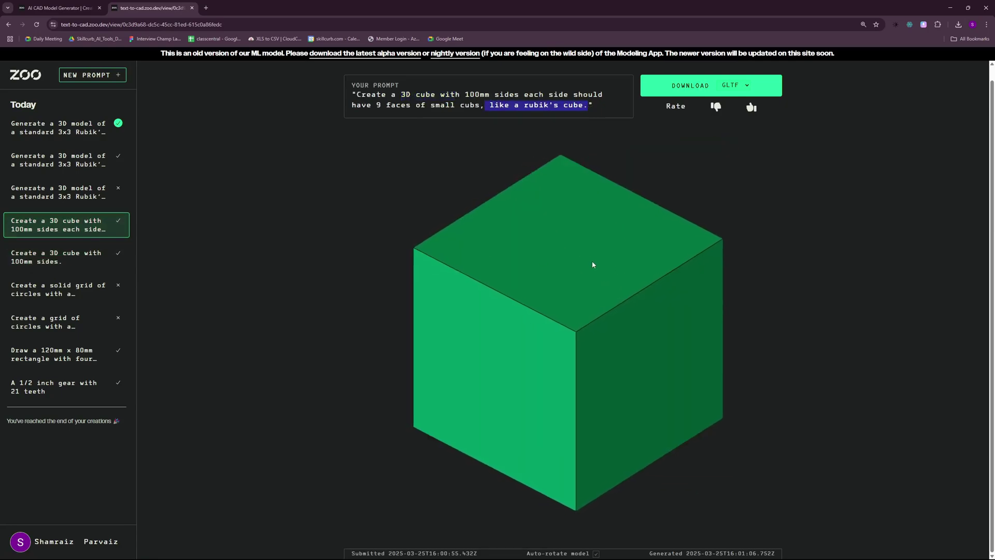
pyautogui.moveTo(593, 264); pyautogui.dragTo(596, 284)
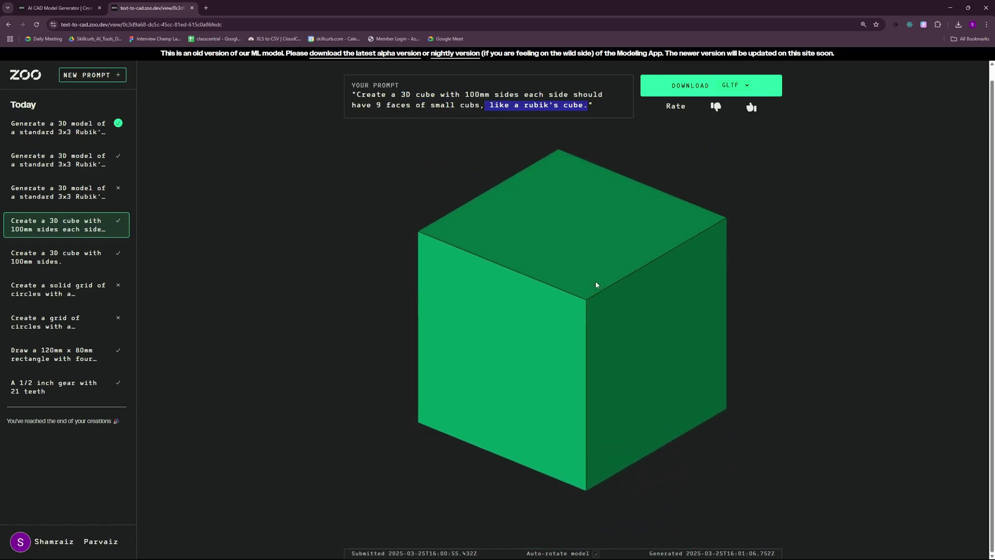
pyautogui.click(92, 194)
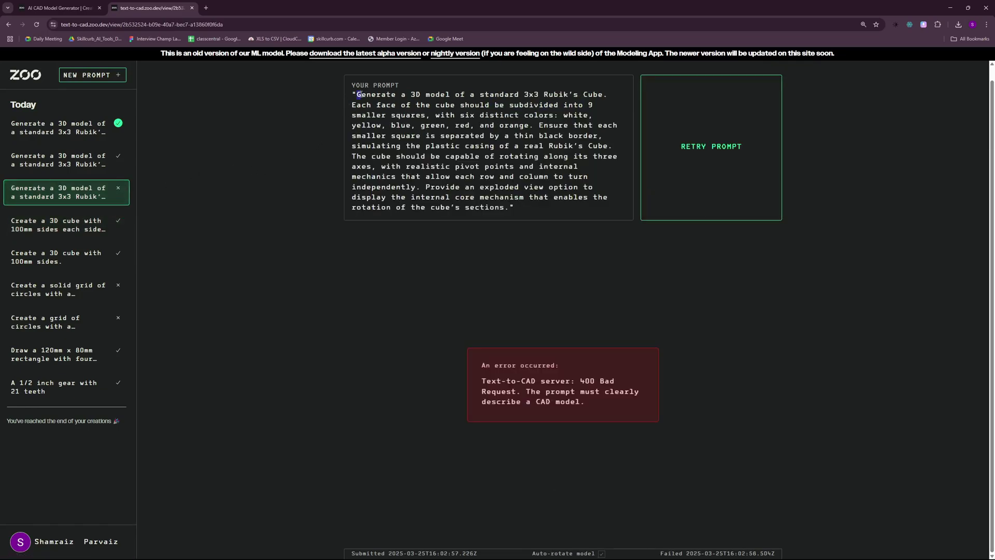
# Review the failed prompt and its error, then return to the green 3x3 tiled cube result
pyautogui.moveTo(357, 95); pyautogui.dragTo(500, 207)
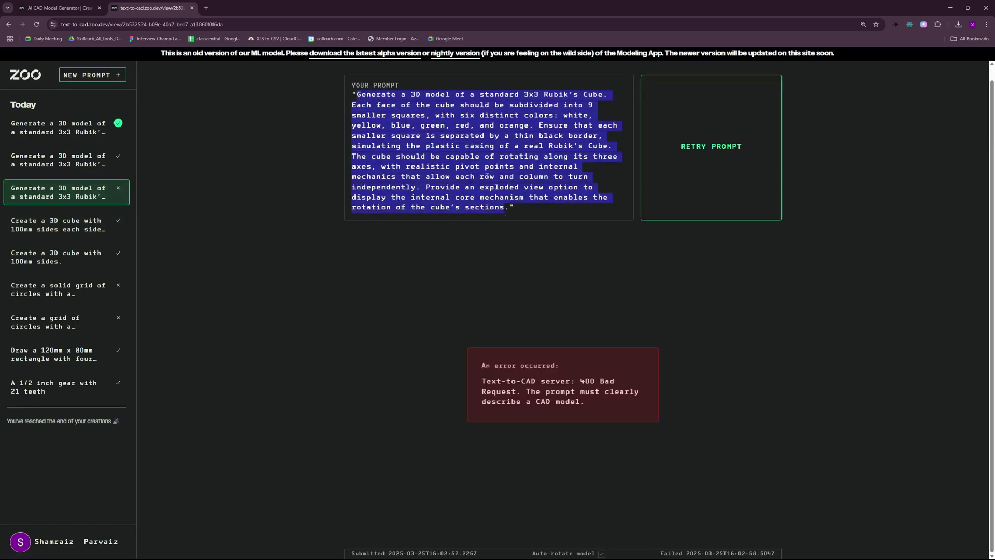
pyautogui.click(366, 270)
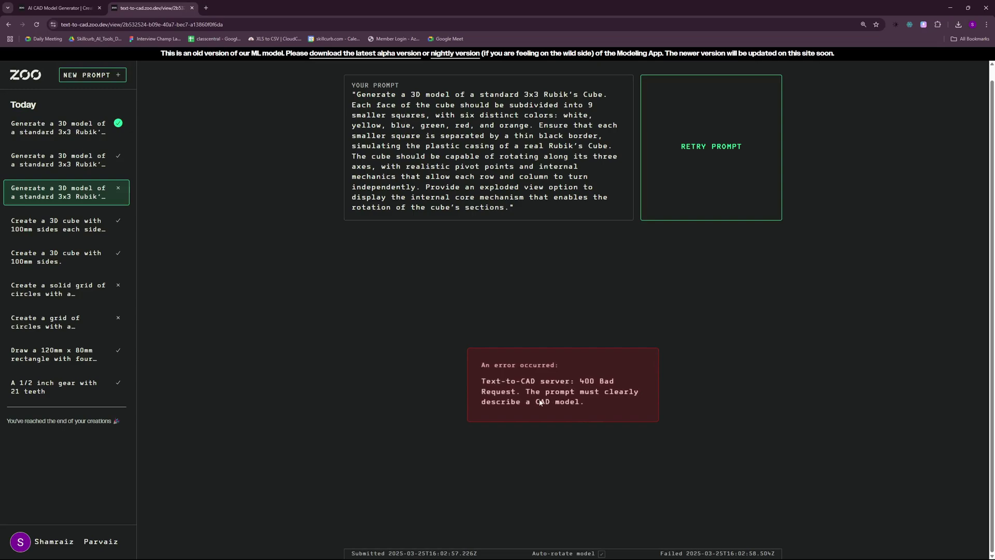
pyautogui.moveTo(539, 402); pyautogui.dragTo(585, 402)
pyautogui.click(461, 126)
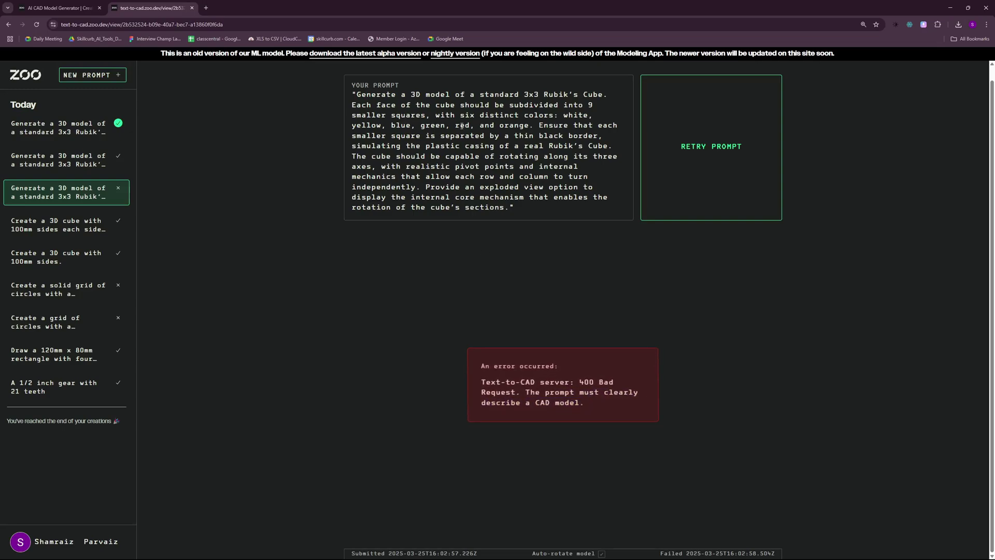
pyautogui.moveTo(509, 208); pyautogui.dragTo(361, 101)
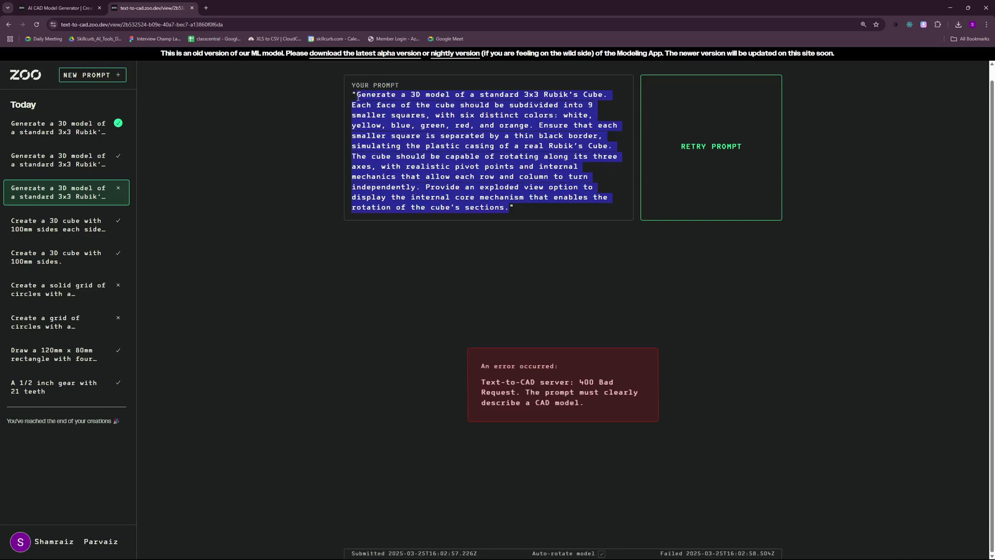
pyautogui.hotkey('alt', 'Left')
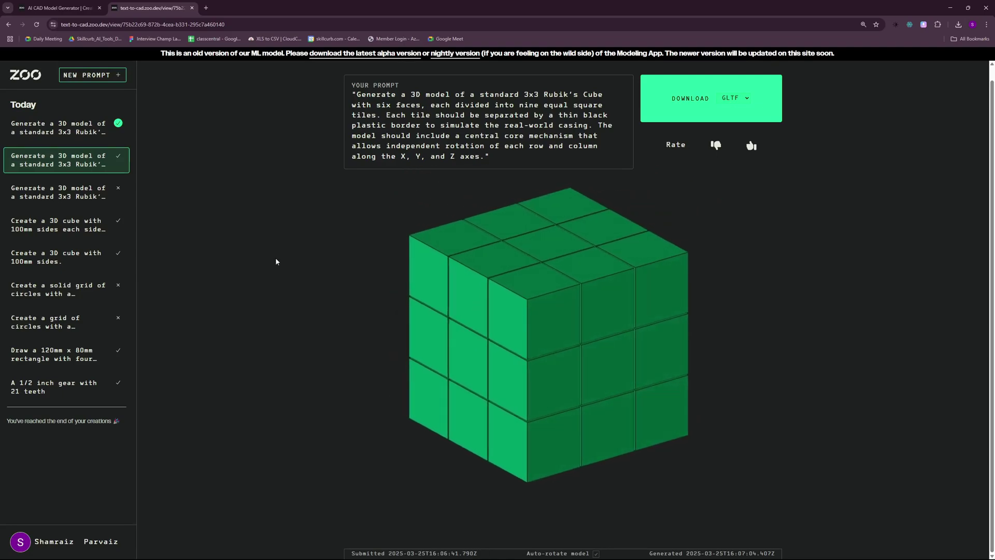
# Open the newest six-colour Rubik's Cube creation, reset zoom, and highlight the alpha-version notice
pyautogui.click(59, 128)
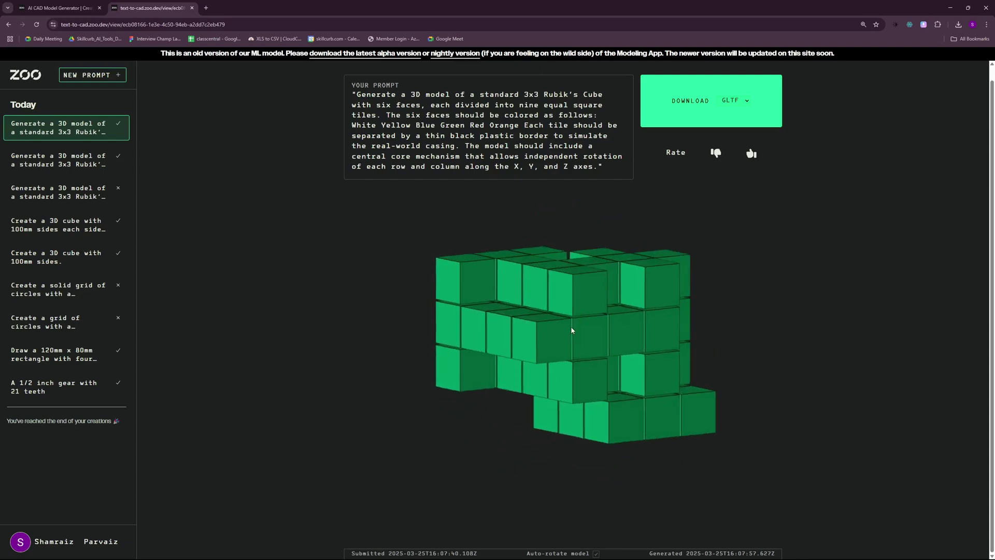
pyautogui.hotkey('ctrl', '0')
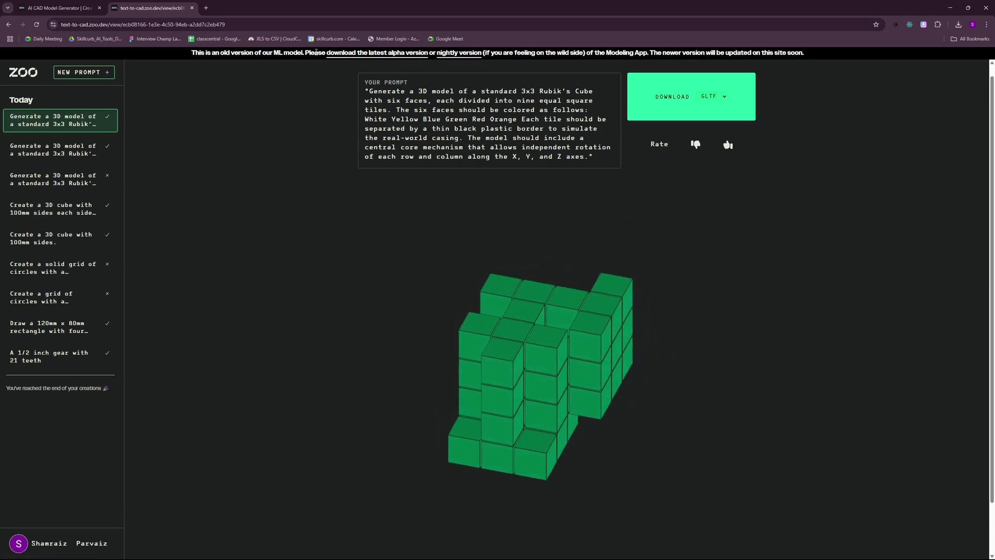
pyautogui.moveTo(308, 54); pyautogui.dragTo(411, 54)
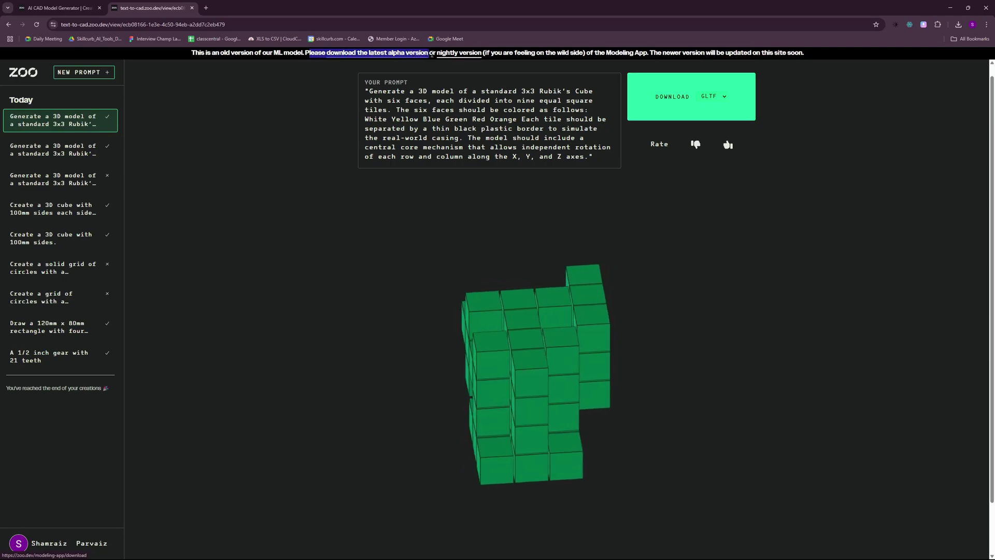
# Follow the banner to the Modeling App v0.50.0 page and download the Windows (Intel/AMD) installer
pyautogui.click(375, 60)
pyautogui.click(377, 53)
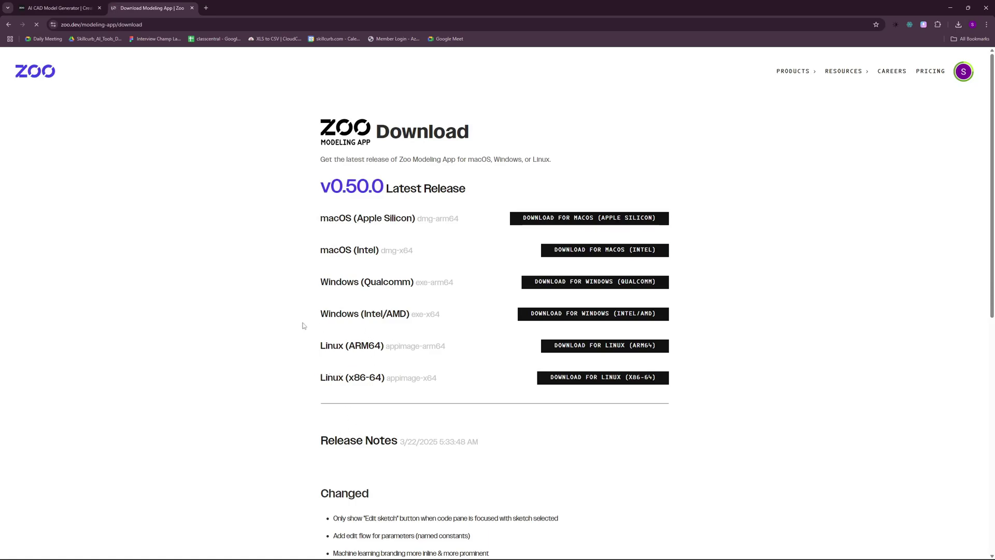
pyautogui.click(603, 317)
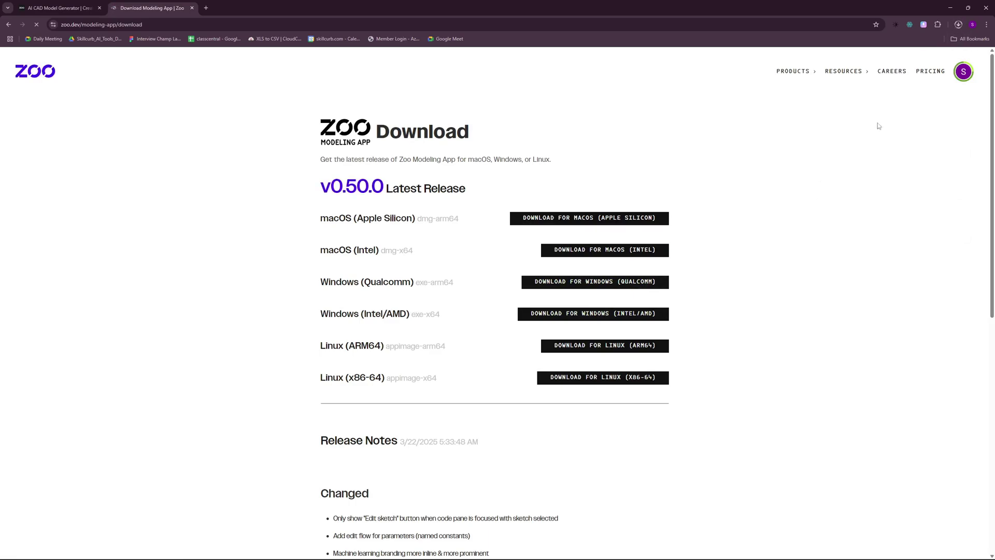
# Open the Pricing page and highlight its terms: free tools, 40 free minutes, then $0.50 per minute
pyautogui.click(927, 73)
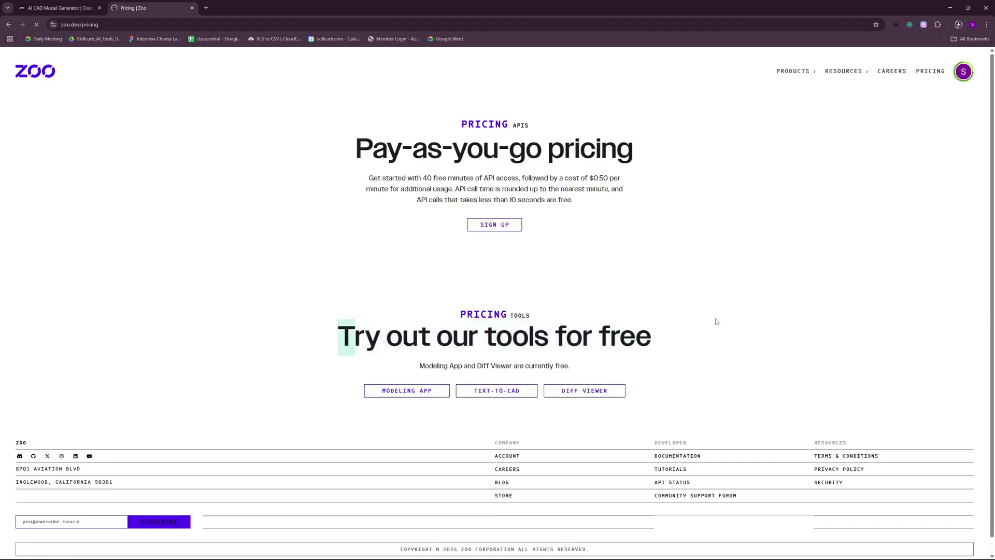
pyautogui.moveTo(424, 366); pyautogui.dragTo(507, 364)
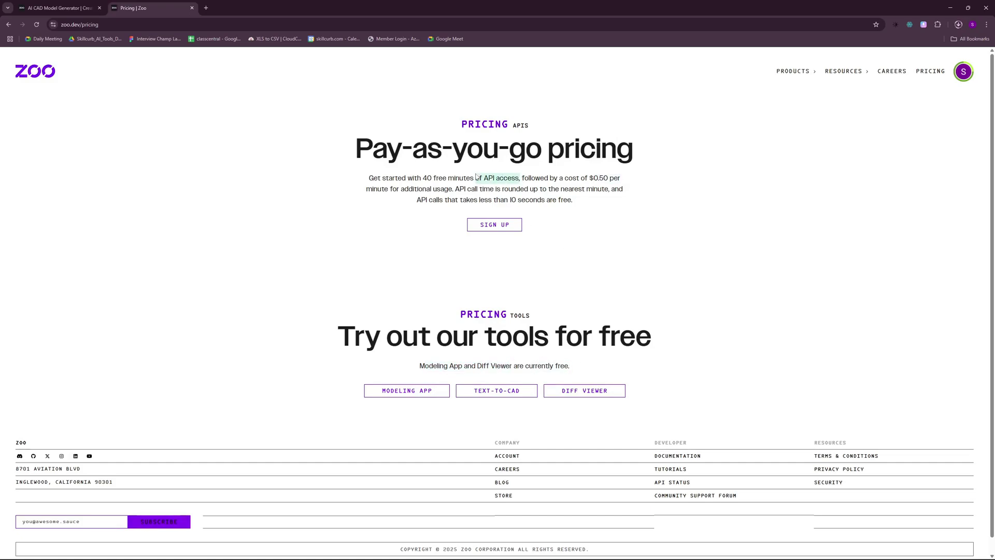
pyautogui.moveTo(421, 178); pyautogui.dragTo(471, 178)
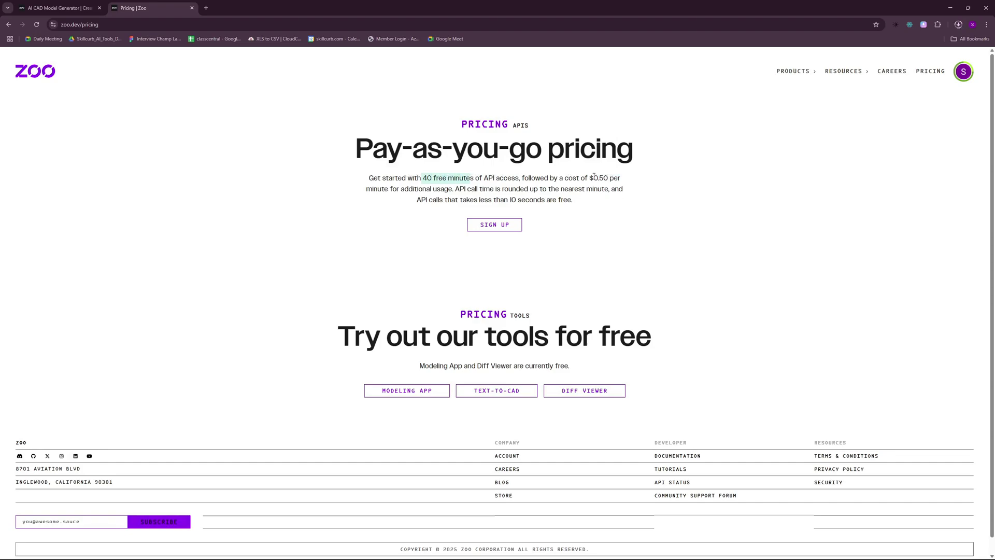
pyautogui.moveTo(594, 178); pyautogui.dragTo(609, 177)
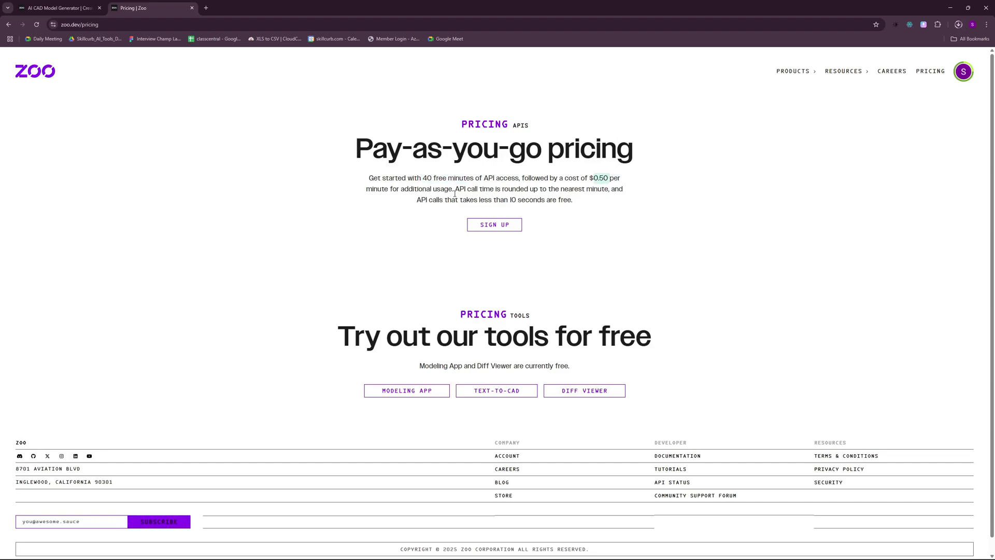
pyautogui.click(654, 219)
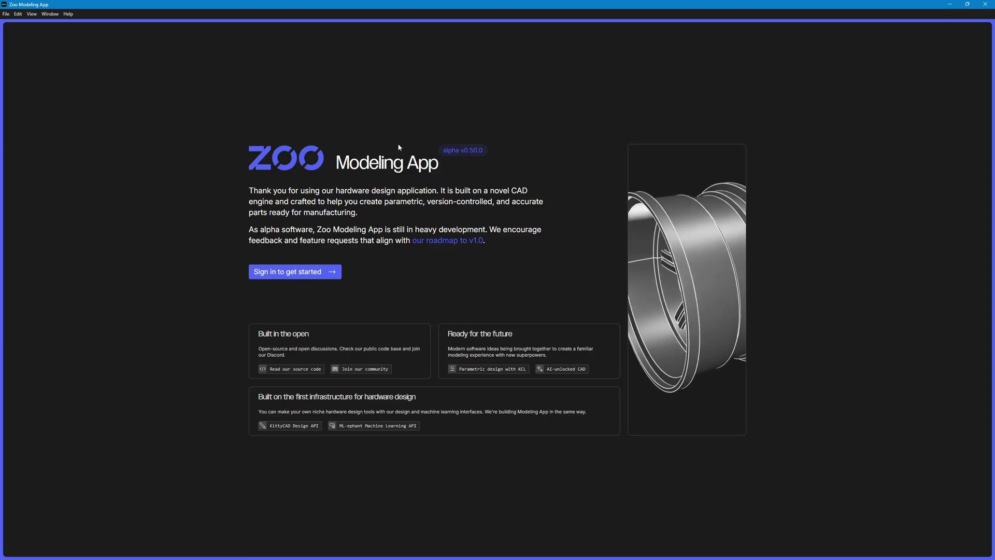
pyautogui.moveTo(439, 165); pyautogui.dragTo(332, 136)
pyautogui.click(338, 115)
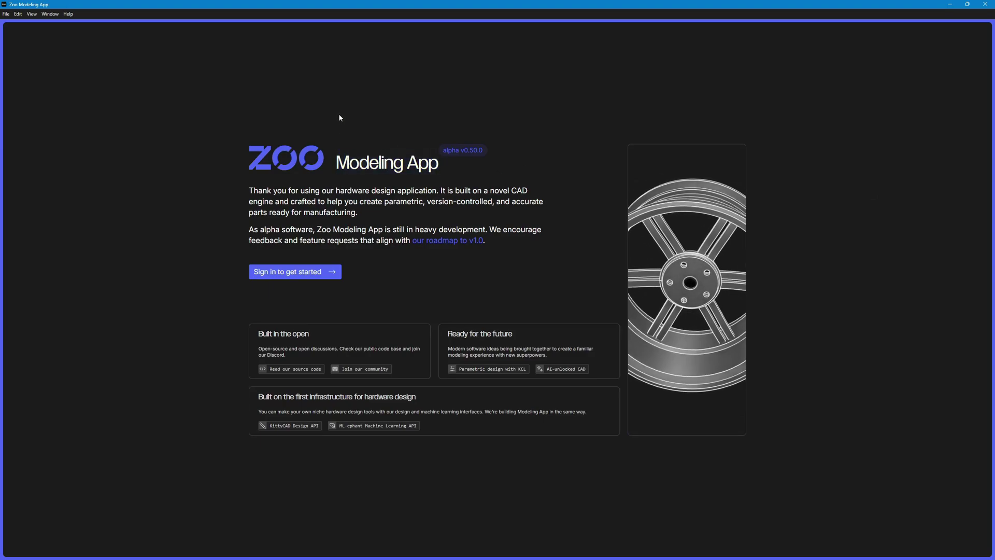
# Start the Modeling App sign-in and highlight the browser's Device Activation heading and code
pyautogui.click(334, 278)
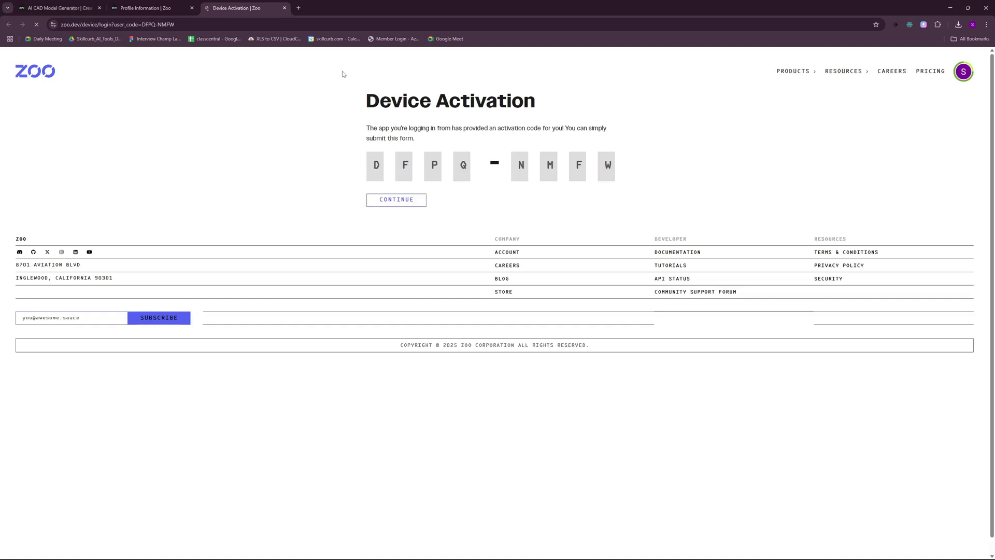
pyautogui.moveTo(357, 105); pyautogui.dragTo(528, 108)
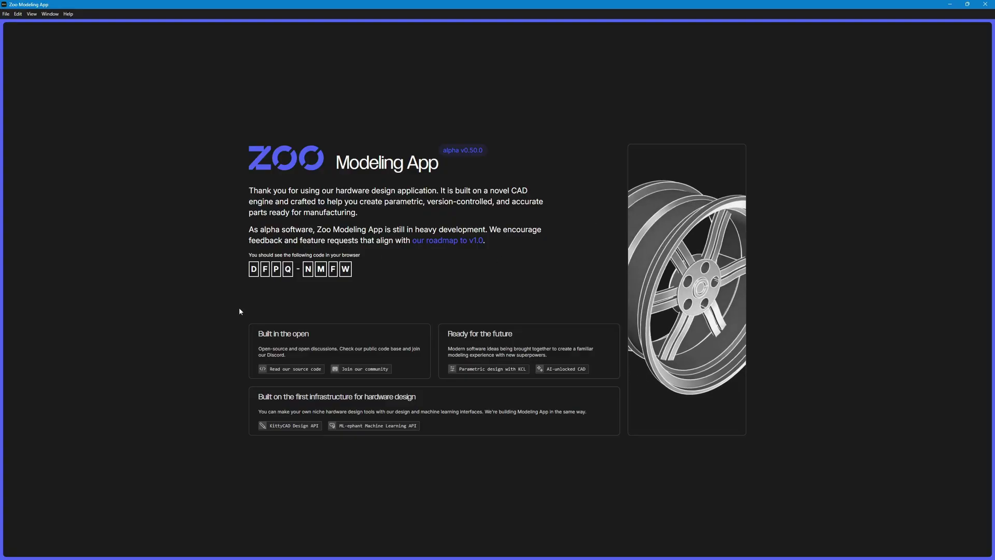
pyautogui.moveTo(254, 270); pyautogui.dragTo(352, 271)
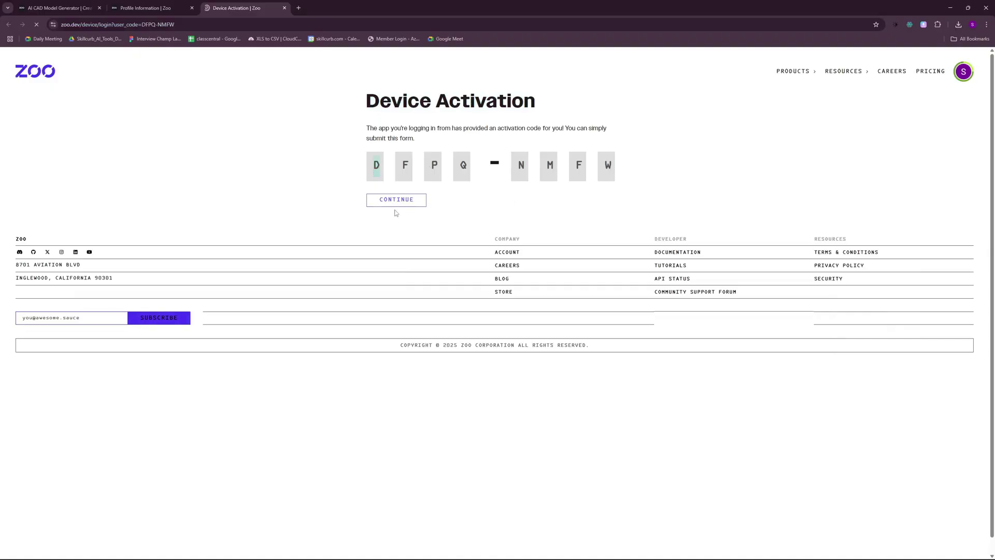
# Confirm the device activation code to complete the sign-in
pyautogui.click(394, 204)
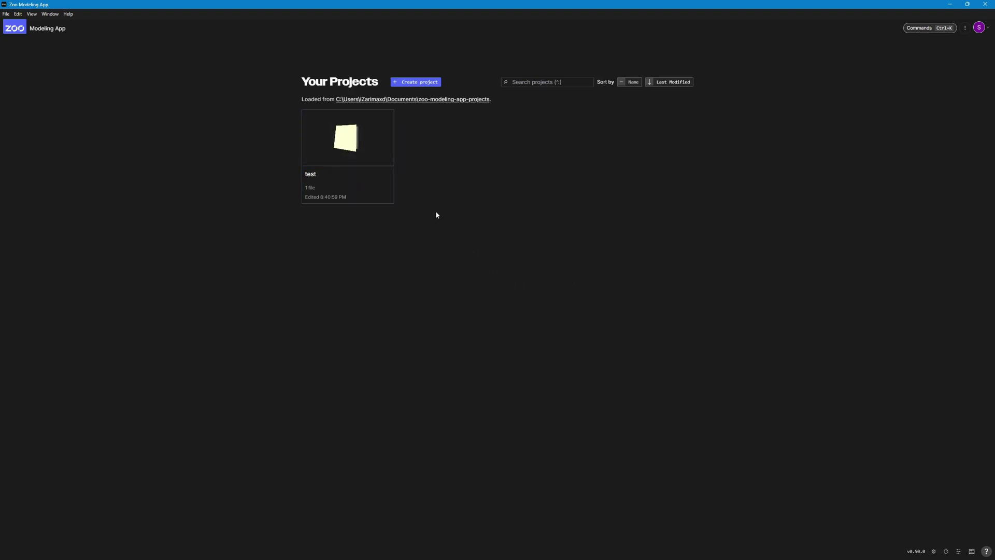
# In the browser, view the profile and API Tokens account pages, highlighting the API Tokens heading
pyautogui.hotkey('alt', 'Tab')
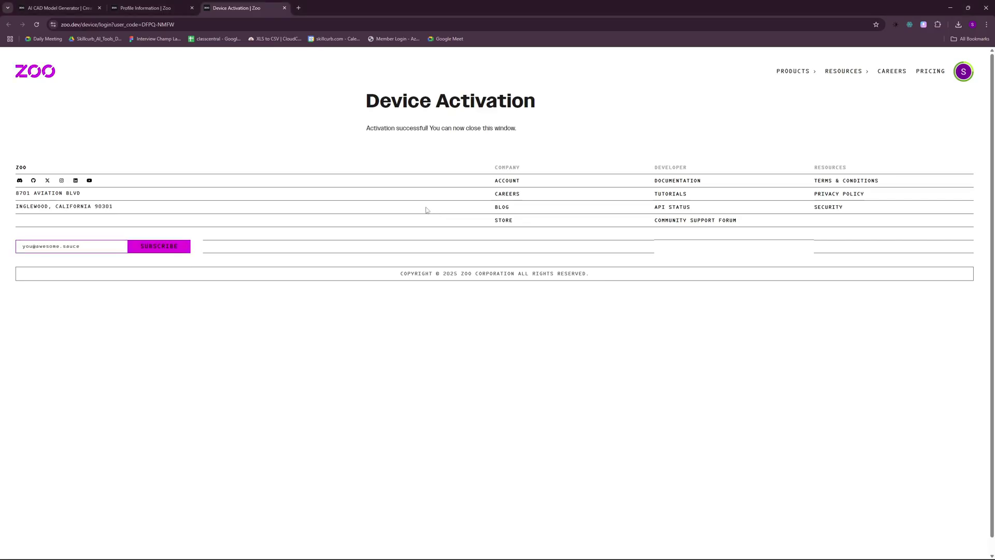
pyautogui.click(172, 6)
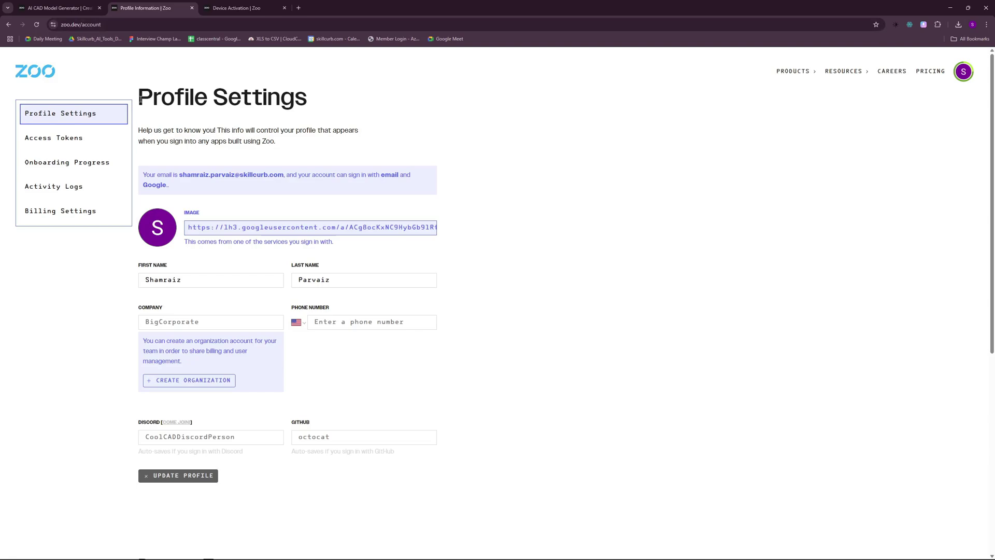
pyautogui.click(73, 145)
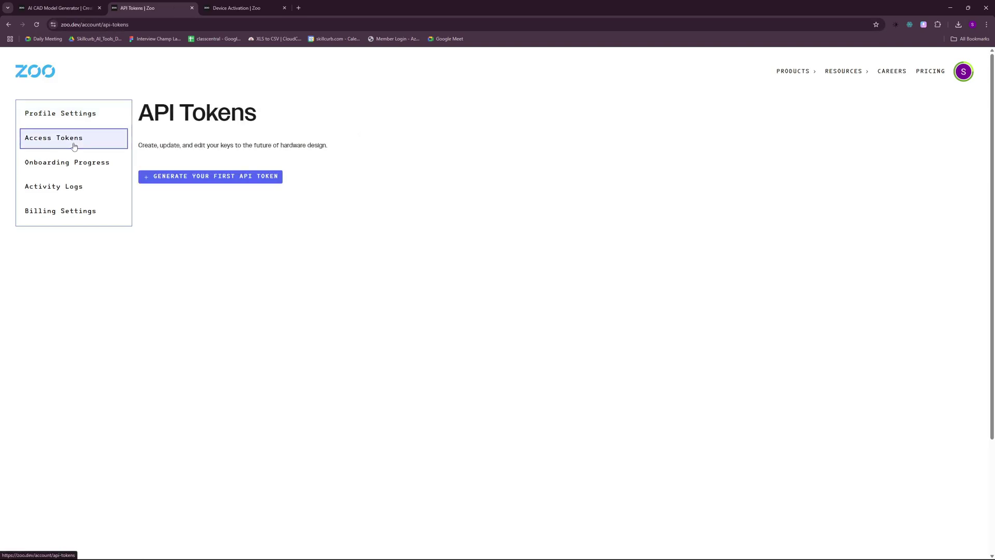
pyautogui.moveTo(291, 120); pyautogui.dragTo(154, 100)
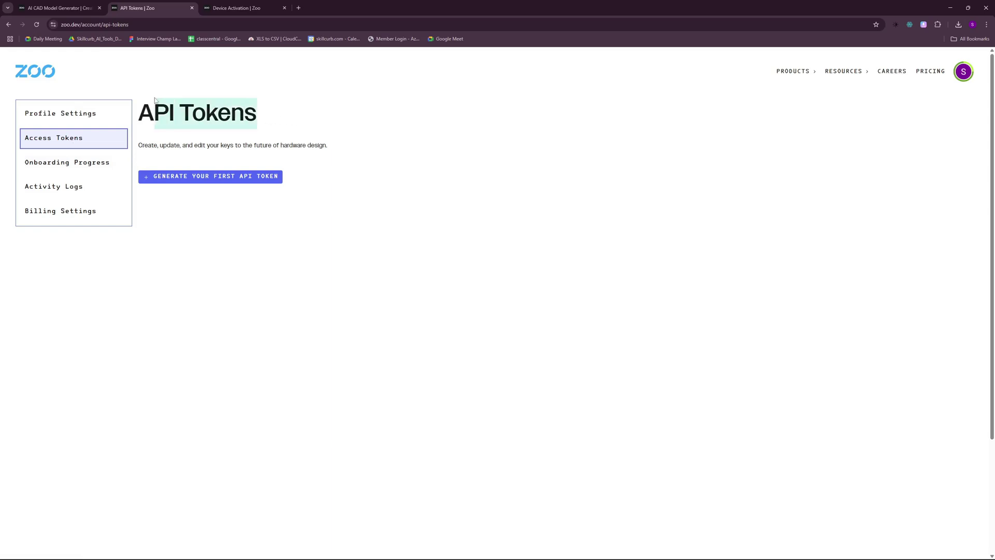
# Move through onboarding and activity logs to Billing Information, highlighting the credit balance
pyautogui.click(97, 163)
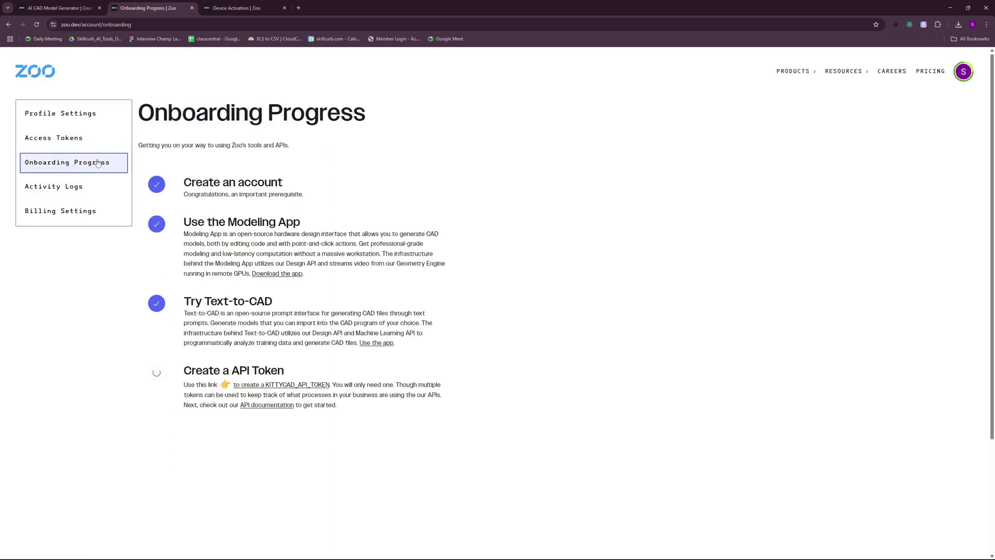
pyautogui.click(83, 188)
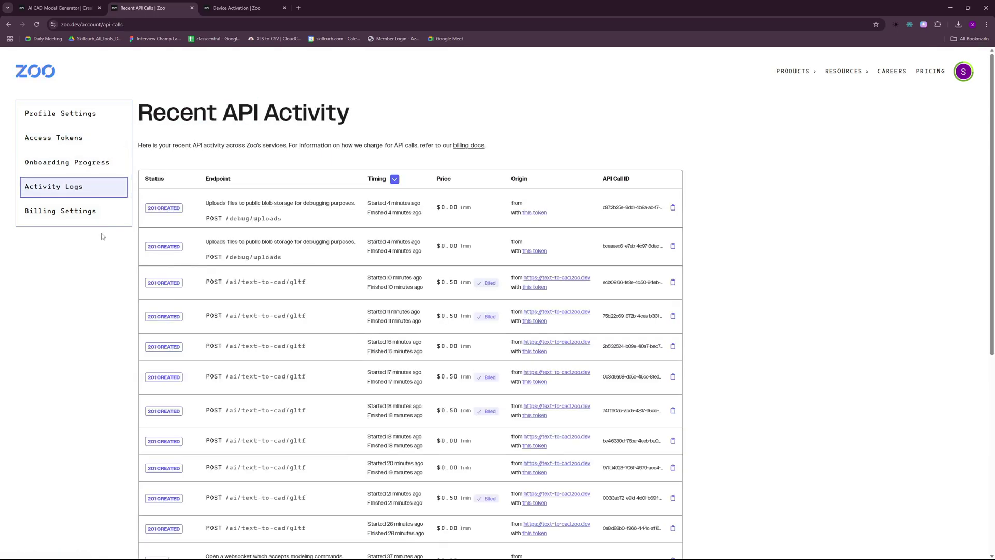
pyautogui.click(82, 217)
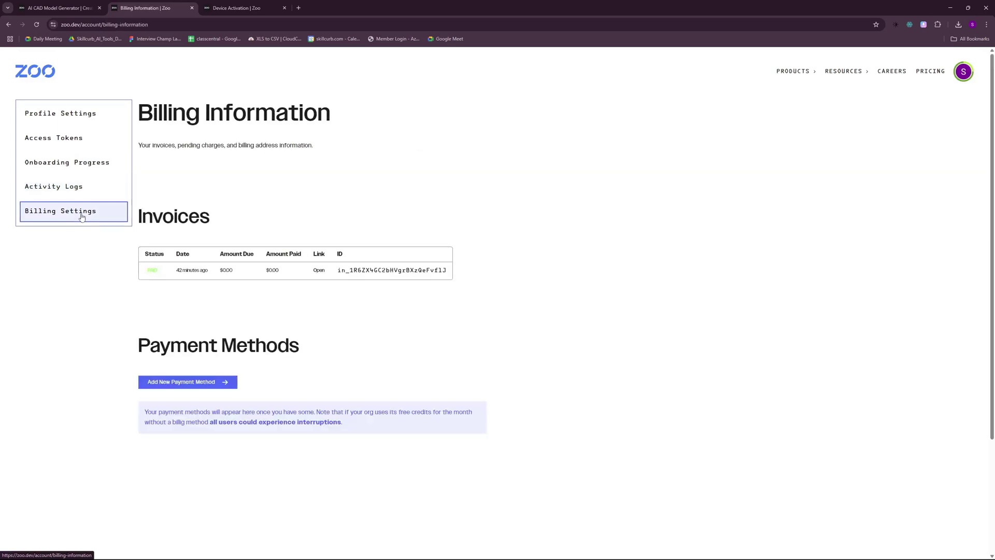
pyautogui.moveTo(163, 249); pyautogui.dragTo(139, 248)
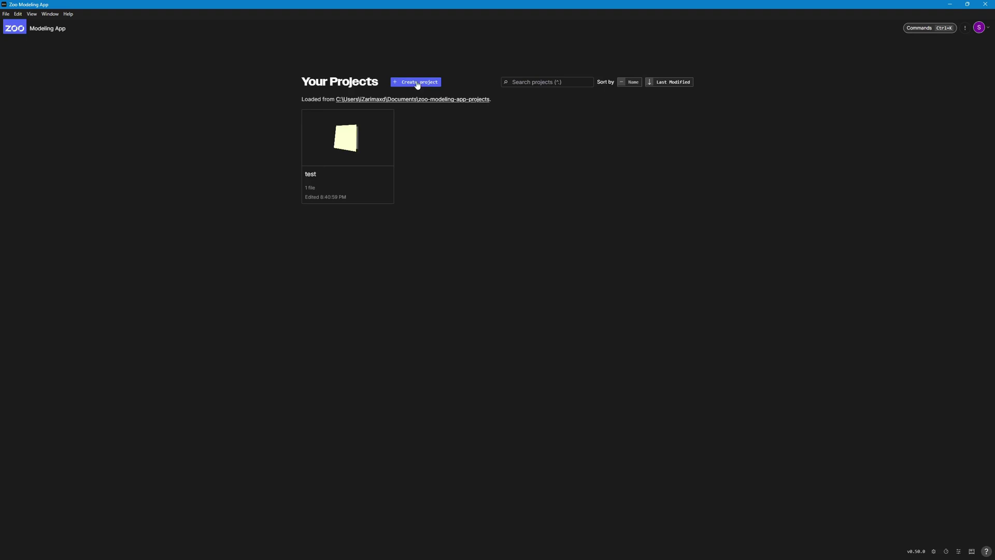
# Create and open a new project named skillcurb
pyautogui.click(417, 82)
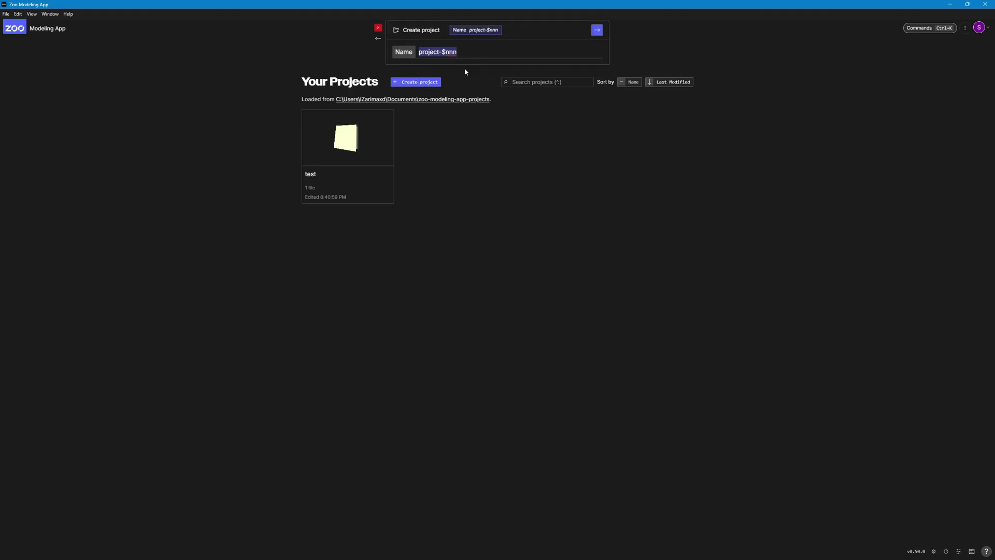
pyautogui.write('skillcurb')
pyautogui.click(597, 31)
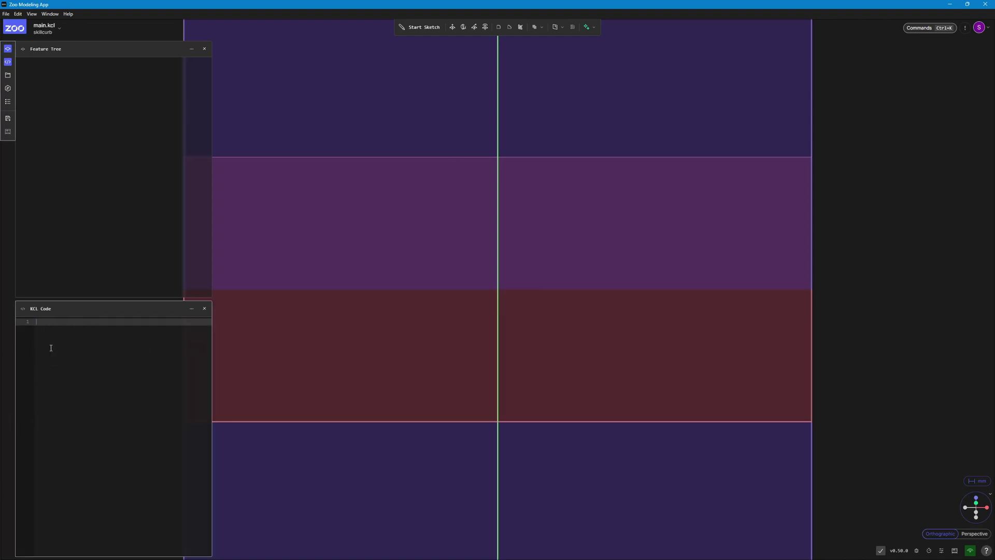
# Show the Project Files and Variables panes beside the main.kcl code
pyautogui.click(8, 76)
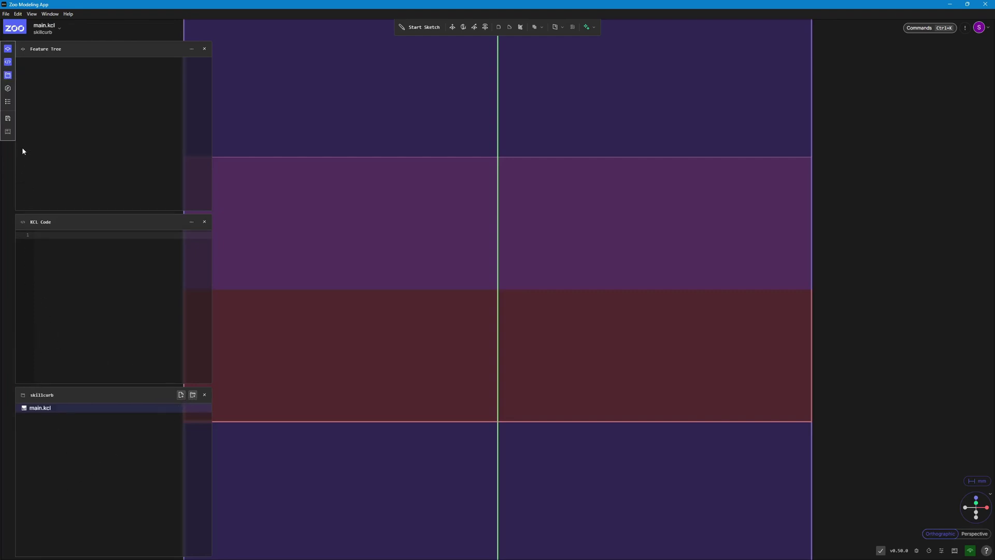
pyautogui.click(8, 89)
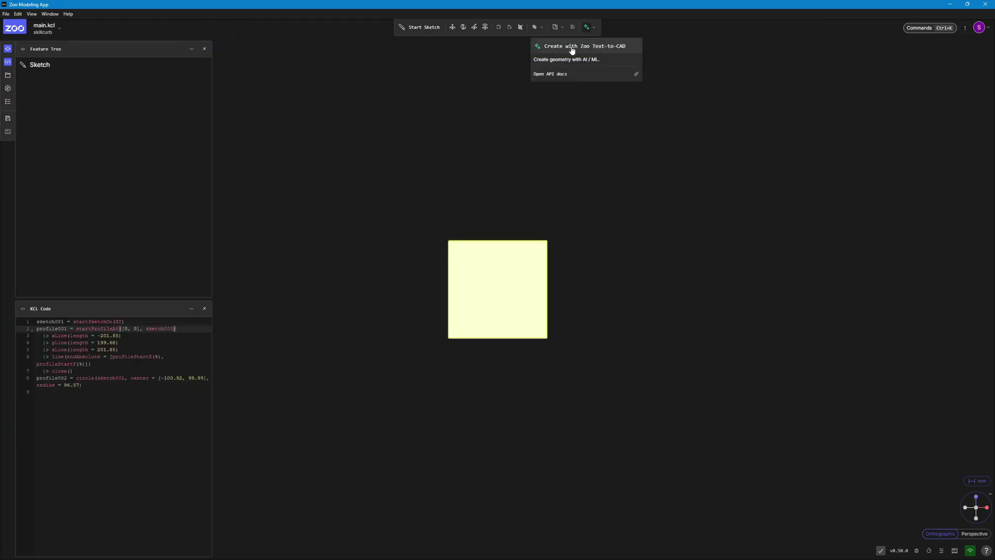
# Generate a Rubik's cube model with nine-tile faces from a pasted Text-to-CAD prompt
pyautogui.click(610, 50)
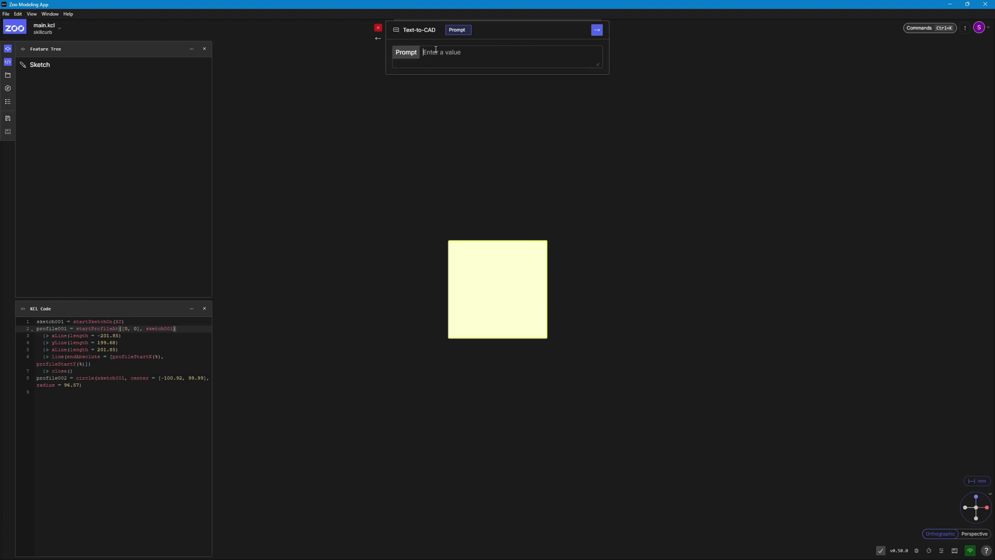
pyautogui.write('Generate a 3D model of a standard 3×3 Rubik’s Cube with six faces, each divided into nine equal square tiles. Each tile should be separated by a thin black plastic border to simulate the real-world casing. The model should include a central core mechanism that allows independent rotation of each row and column along the X, Y, and Z axes.')
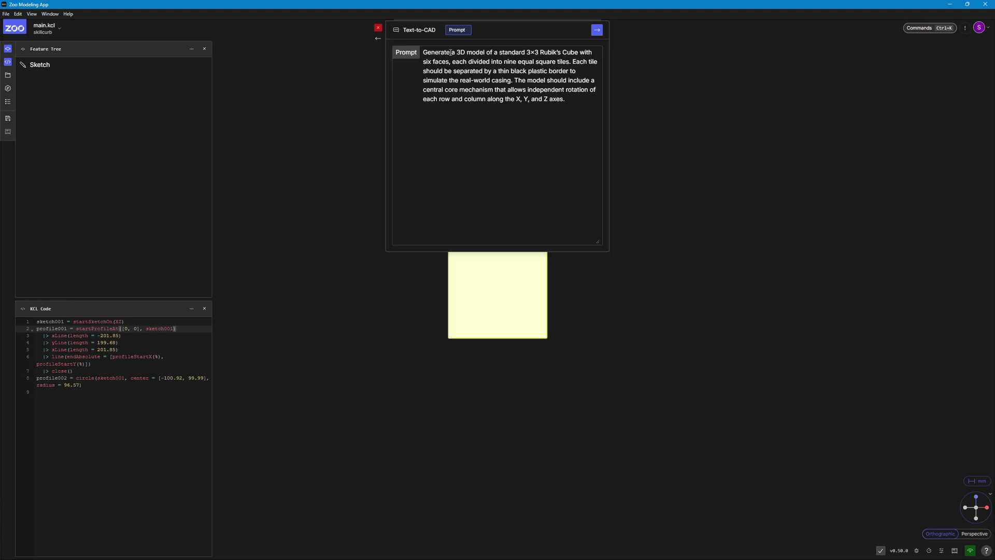
pyautogui.moveTo(450, 52); pyautogui.dragTo(519, 54)
pyautogui.moveTo(525, 53); pyautogui.dragTo(588, 62)
pyautogui.press('Return')
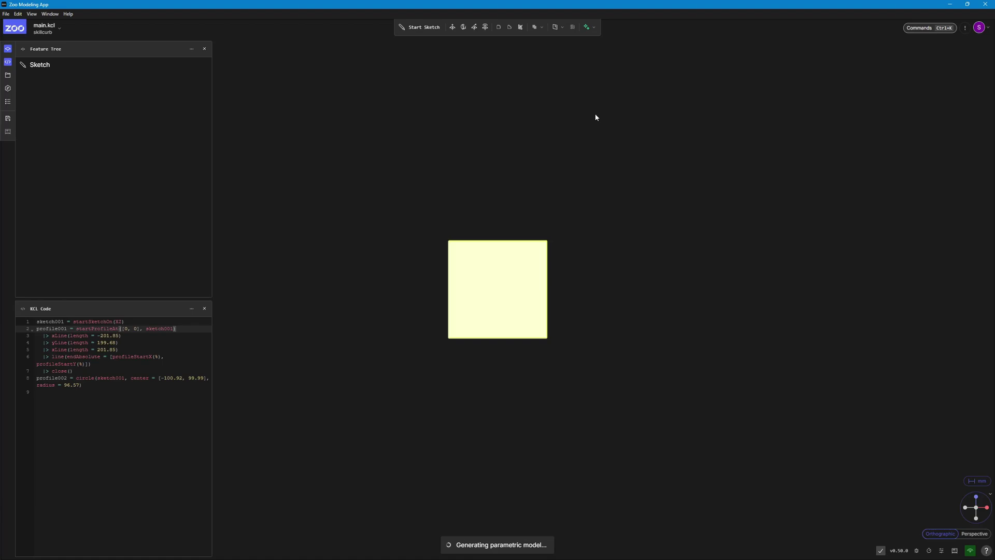
pyautogui.click(586, 28)
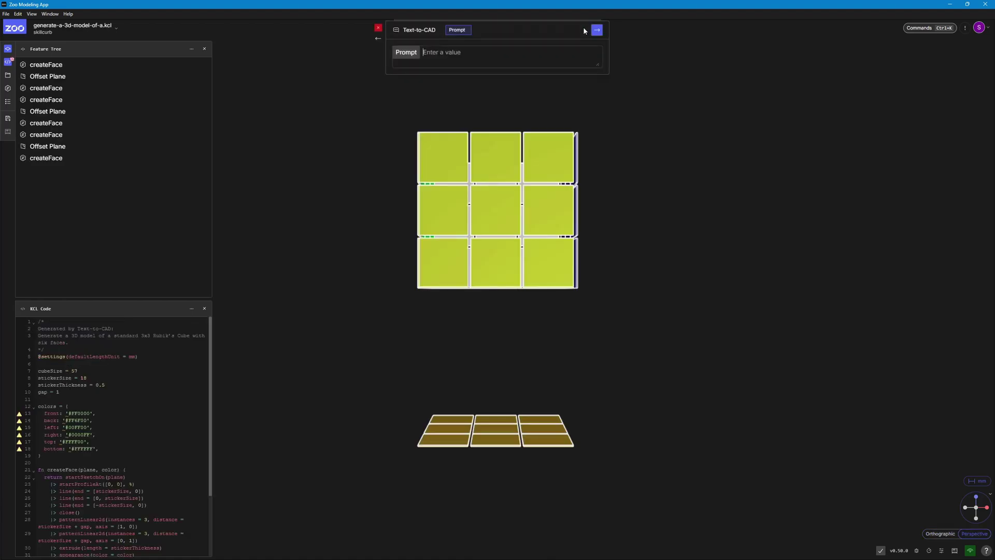
pyautogui.click(623, 216)
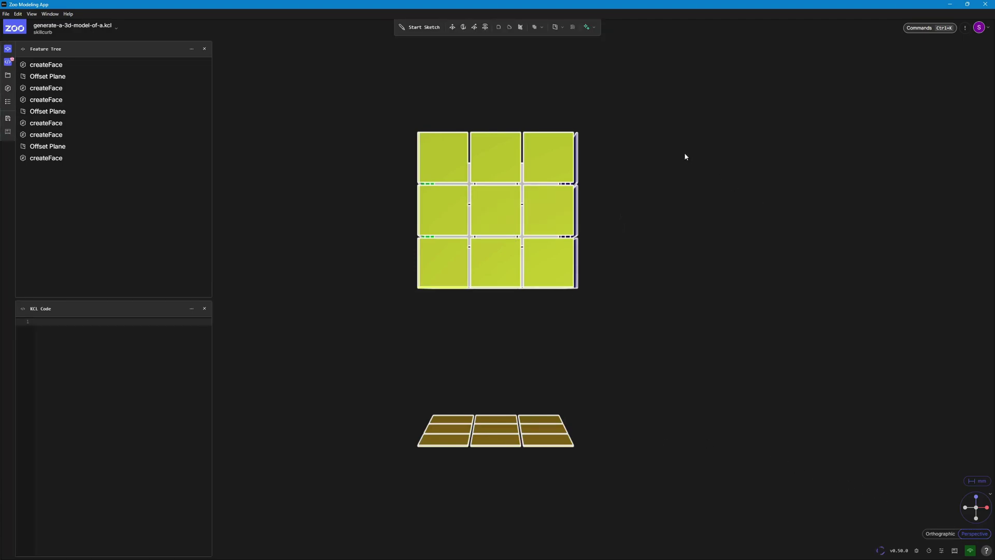
# Submit the Text-to-CAD prompt 'A helical gear, 36 teeth'
pyautogui.click(590, 29)
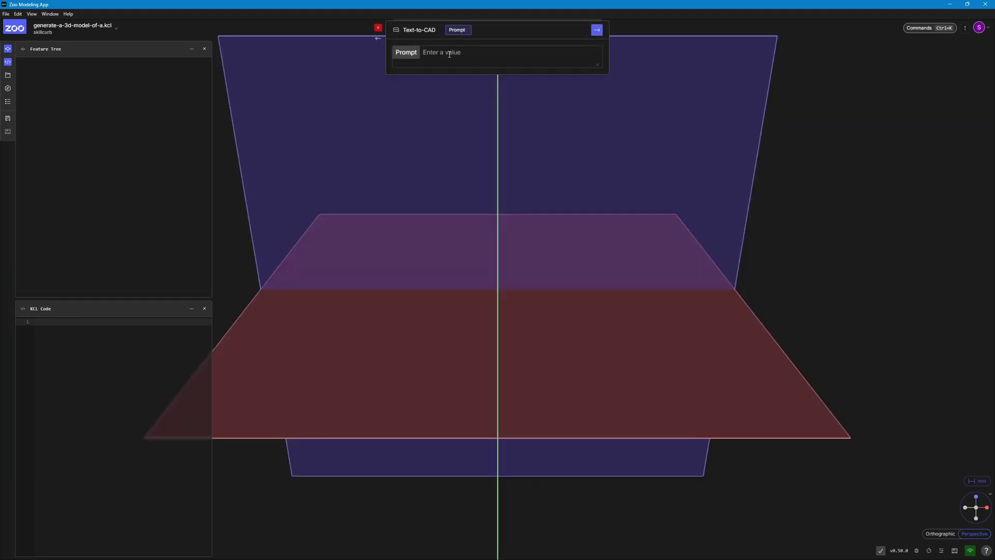
pyautogui.write('A helical gear, 36 teeth')
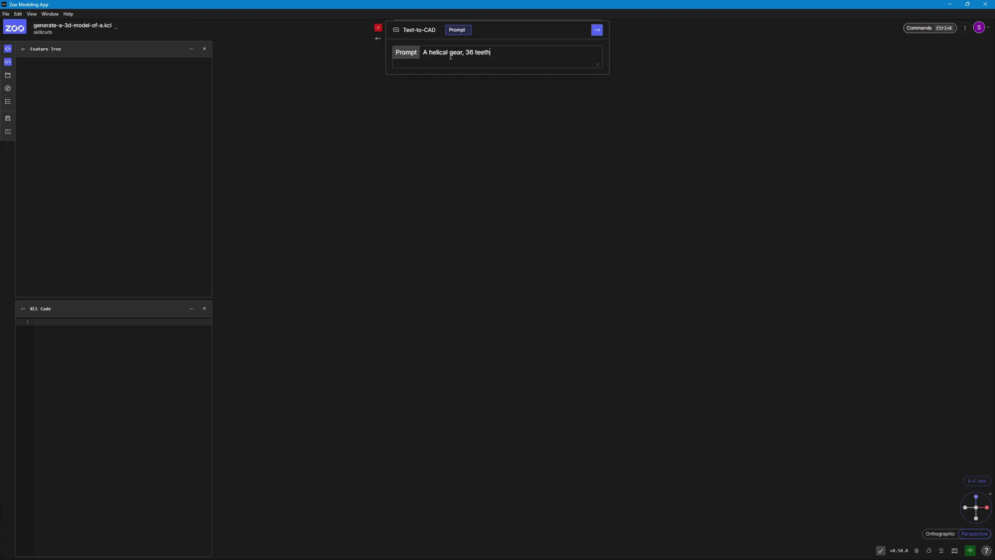
pyautogui.click(597, 30)
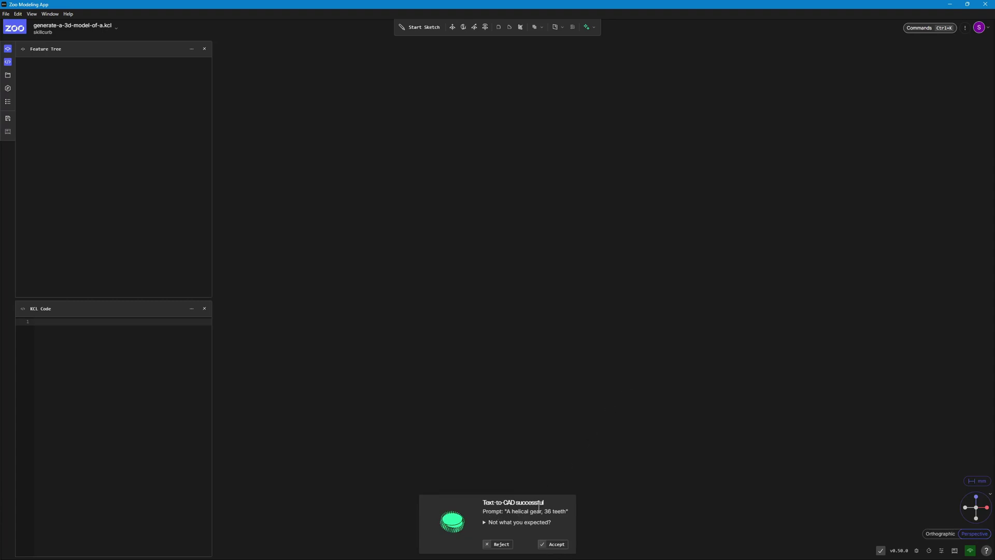
# Accept the generated gear as a-helical-gear--36-teeth.kcl and scroll through its KCL code
pyautogui.click(553, 545)
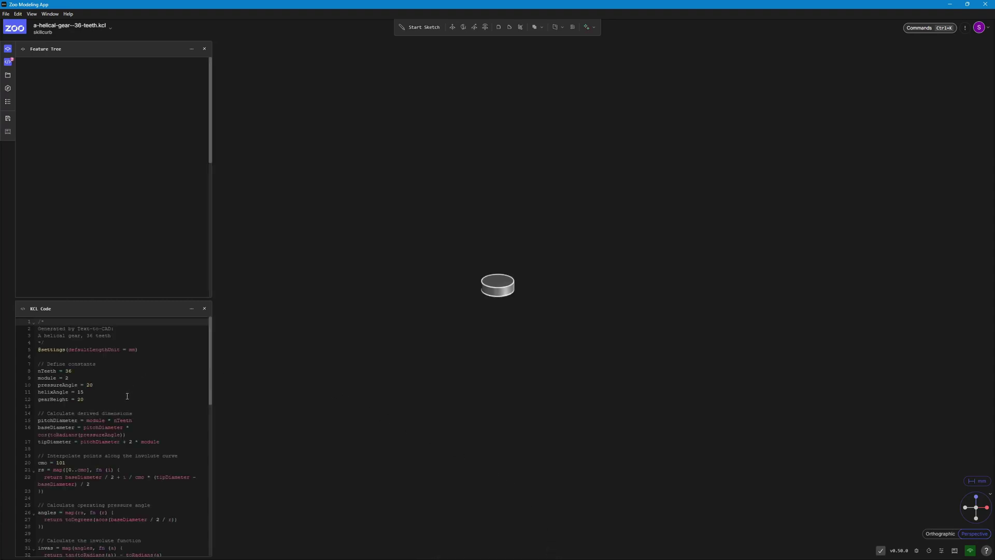
pyautogui.scroll(-5, 135, 394)
pyautogui.scroll(-3, 127, 412)
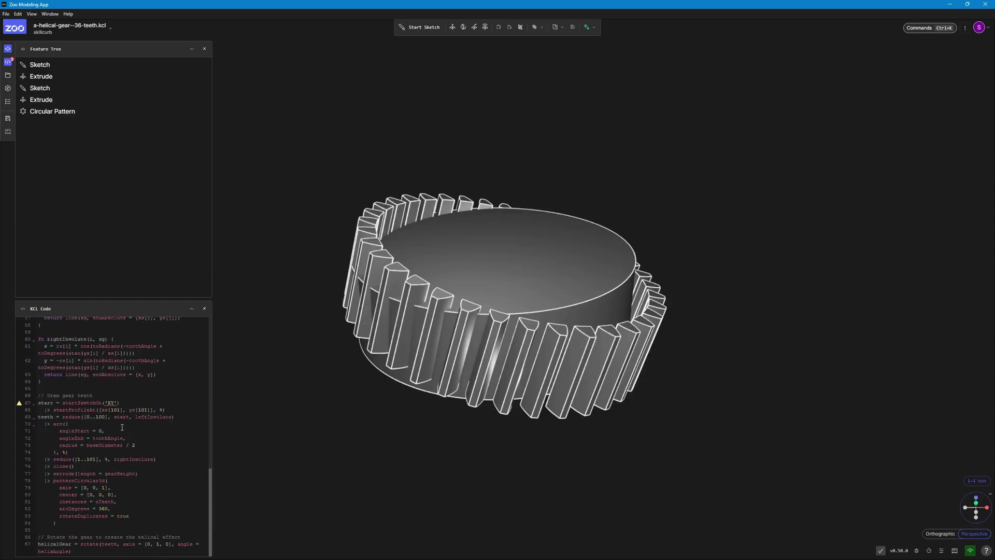
pyautogui.scroll(8, 122, 428)
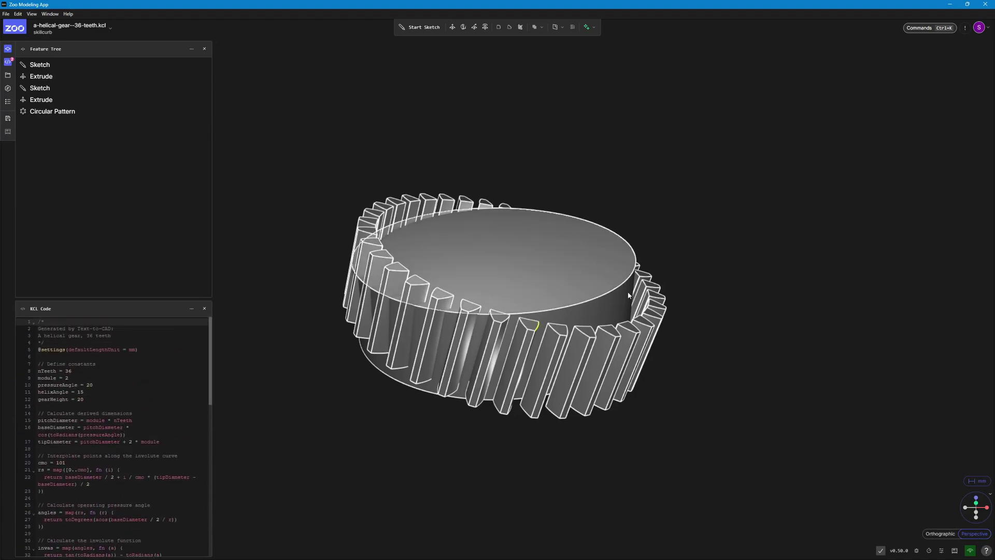
# Select an edge on a gear tooth, check the Text-to-CAD options, and review the code
pyautogui.click(633, 324)
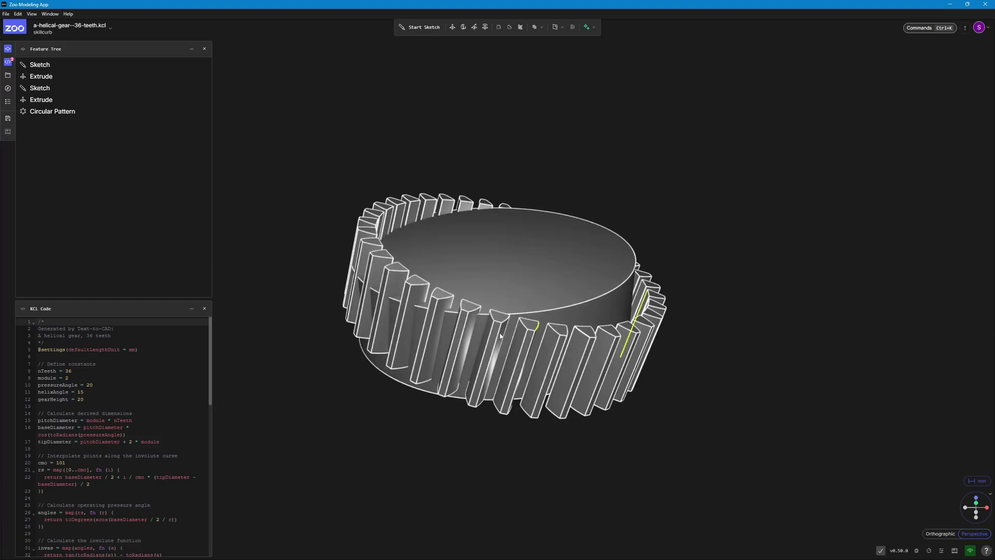
pyautogui.click(595, 27)
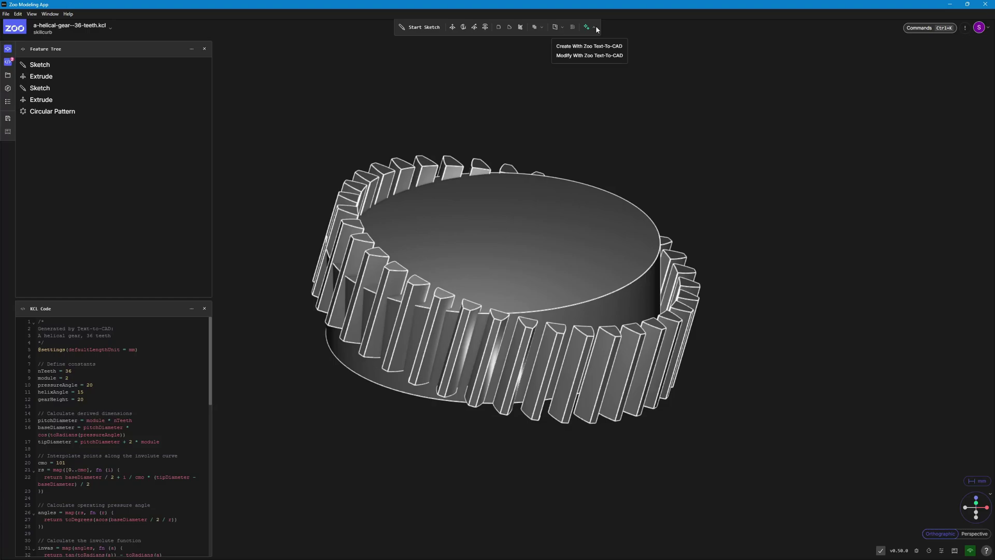
pyautogui.click(597, 29)
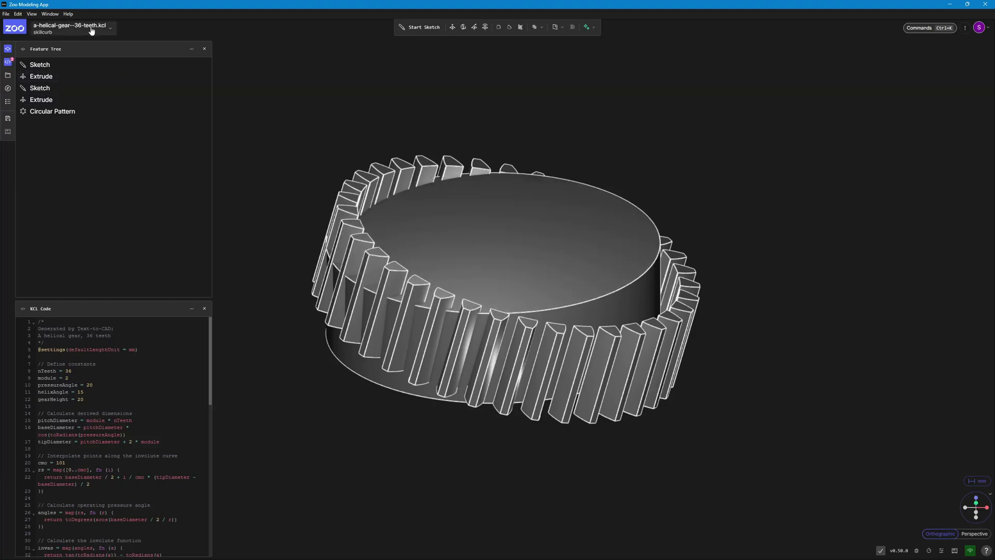
pyautogui.scroll(-10, 154, 378)
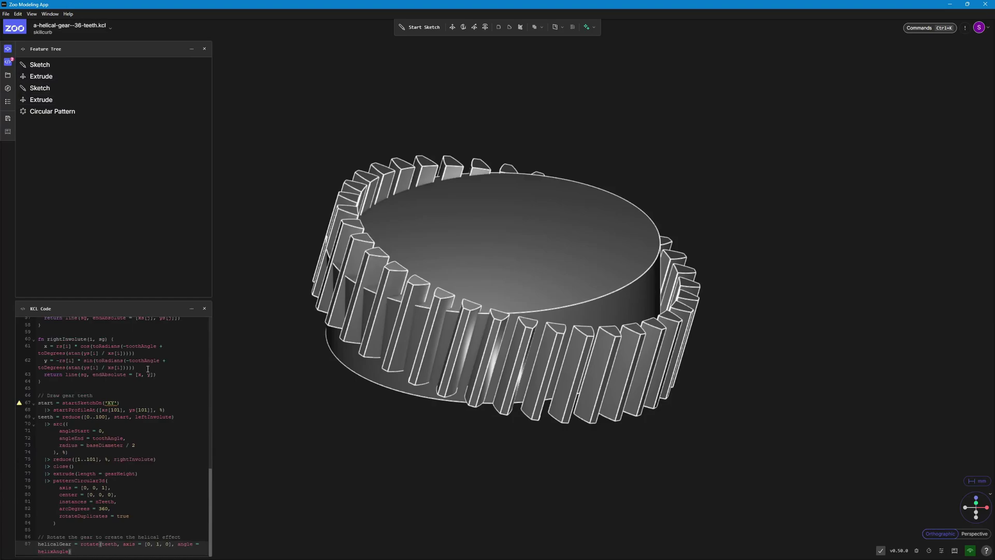
pyautogui.scroll(10, 141, 362)
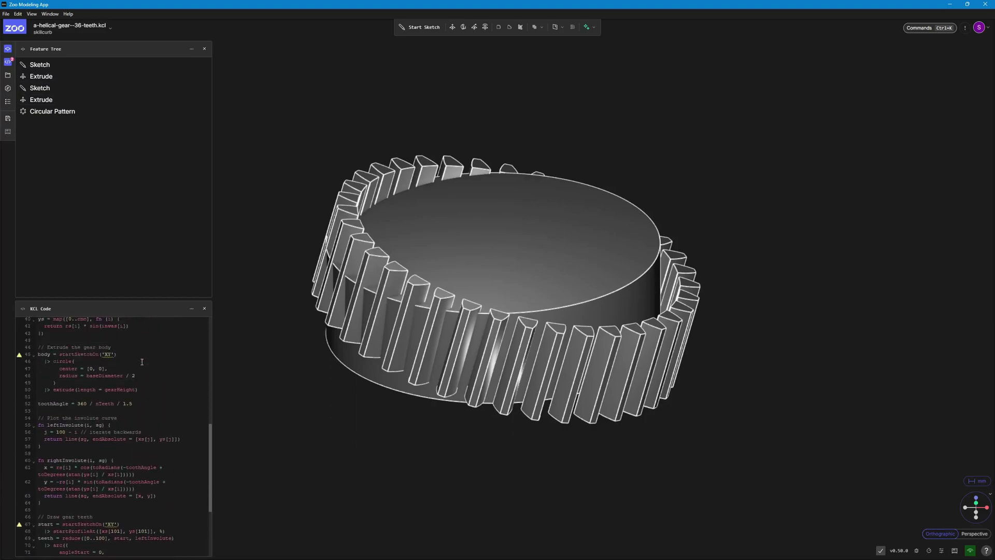
pyautogui.scroll(1, 140, 369)
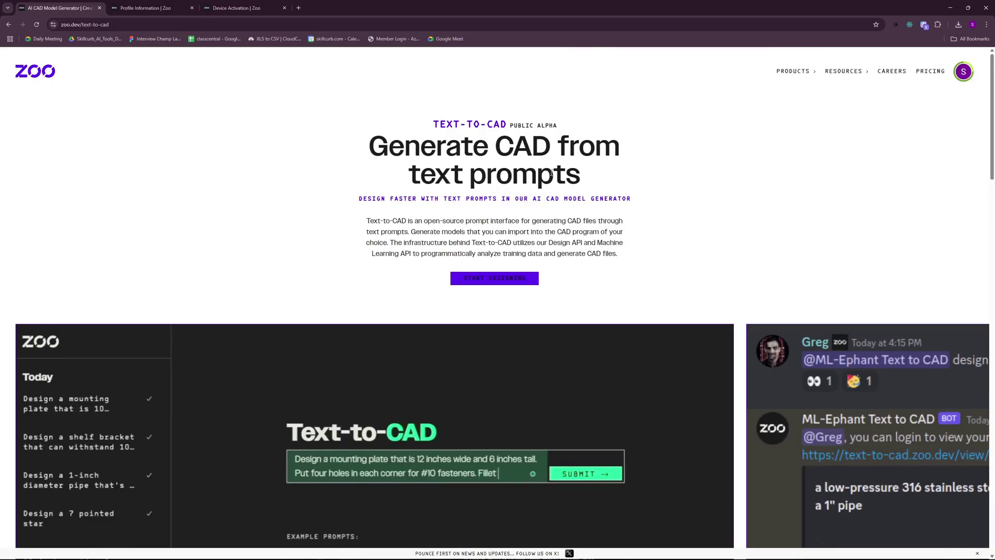
# Scroll the Text-to-CAD product page down to the planned custom fine-tuning note
pyautogui.scroll(-1, 551, 174)
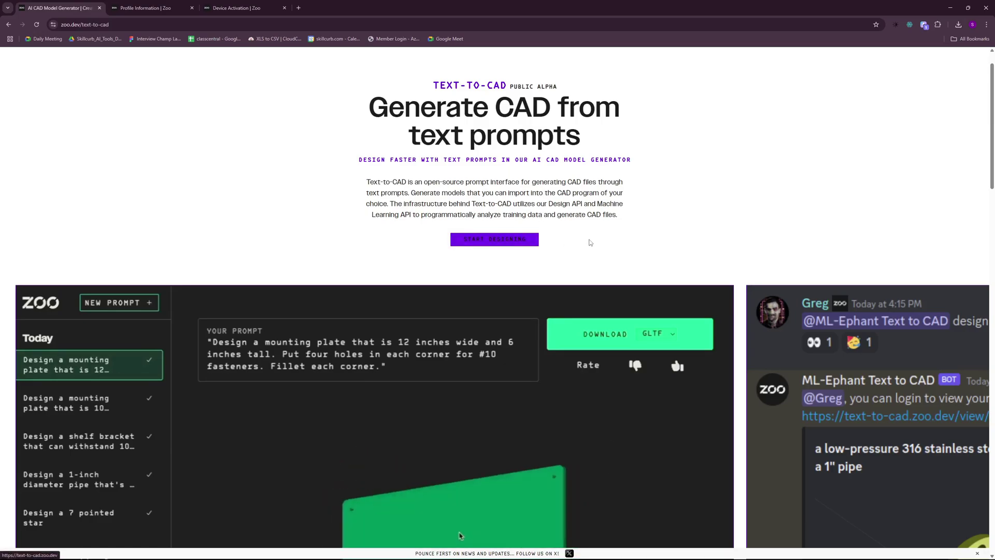
pyautogui.scroll(1, 481, 332)
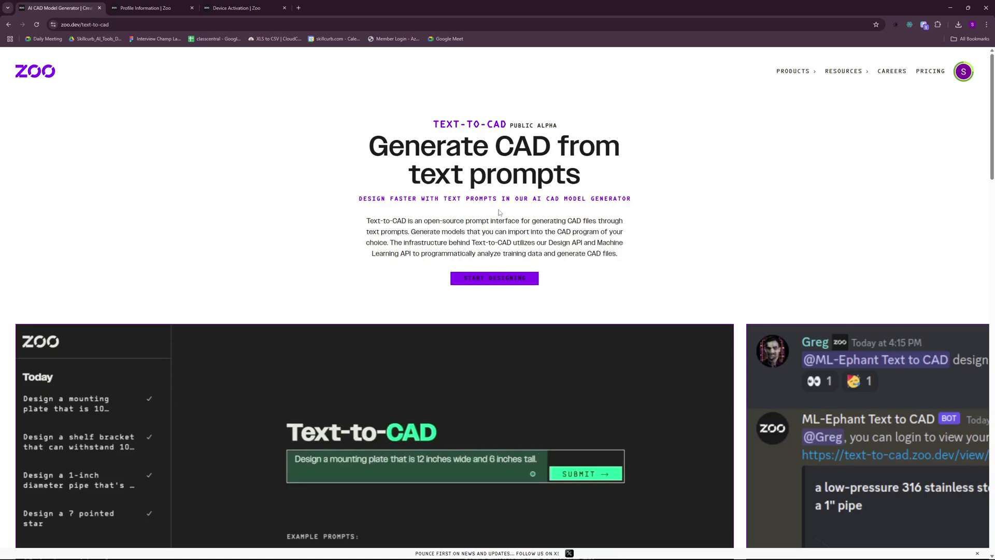
pyautogui.scroll(-2, 499, 212)
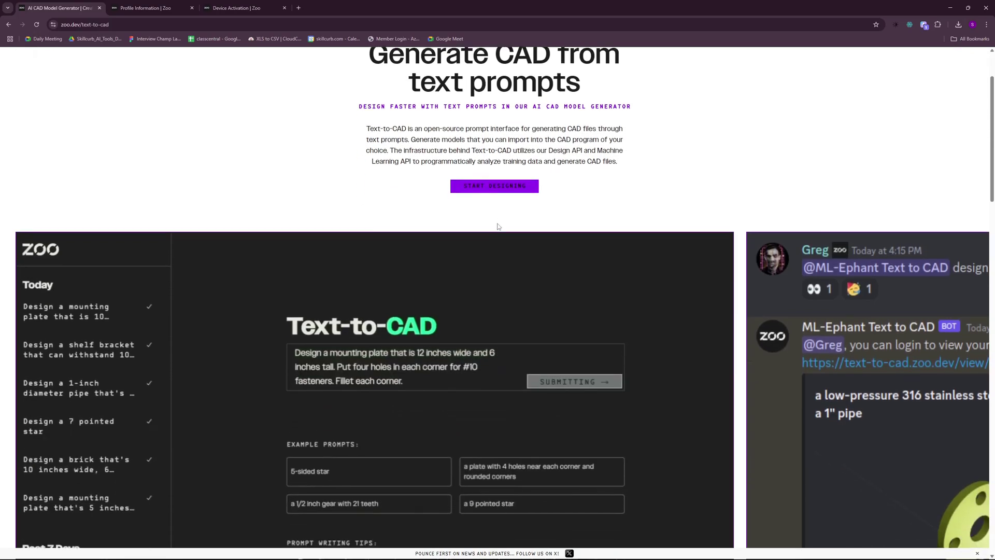
pyautogui.scroll(-7, 498, 226)
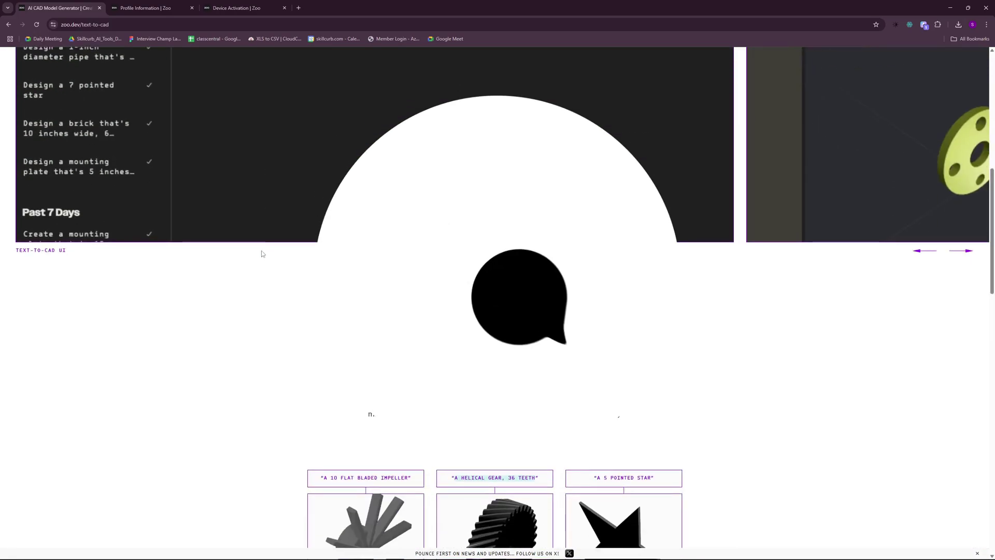
pyautogui.scroll(-20, 262, 254)
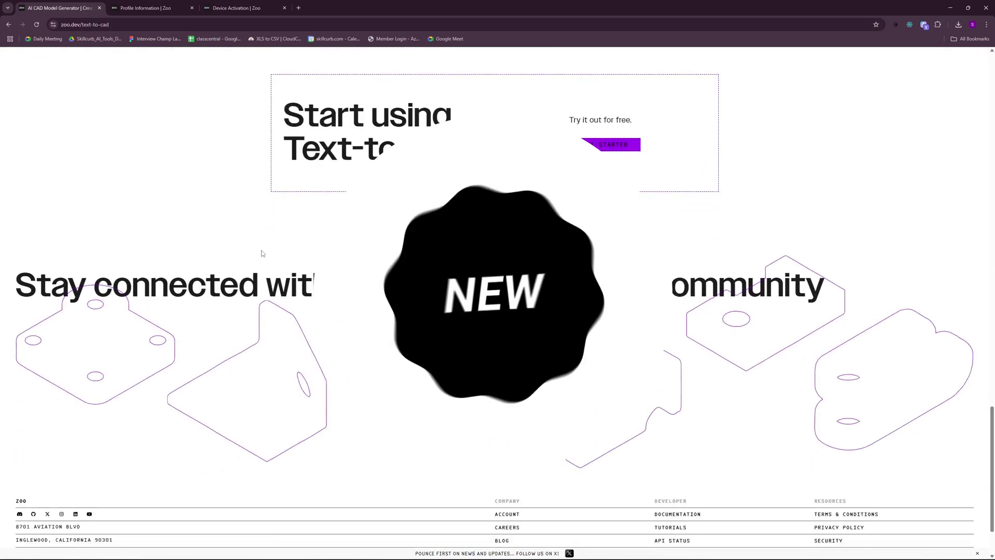
pyautogui.scroll(-2, 262, 253)
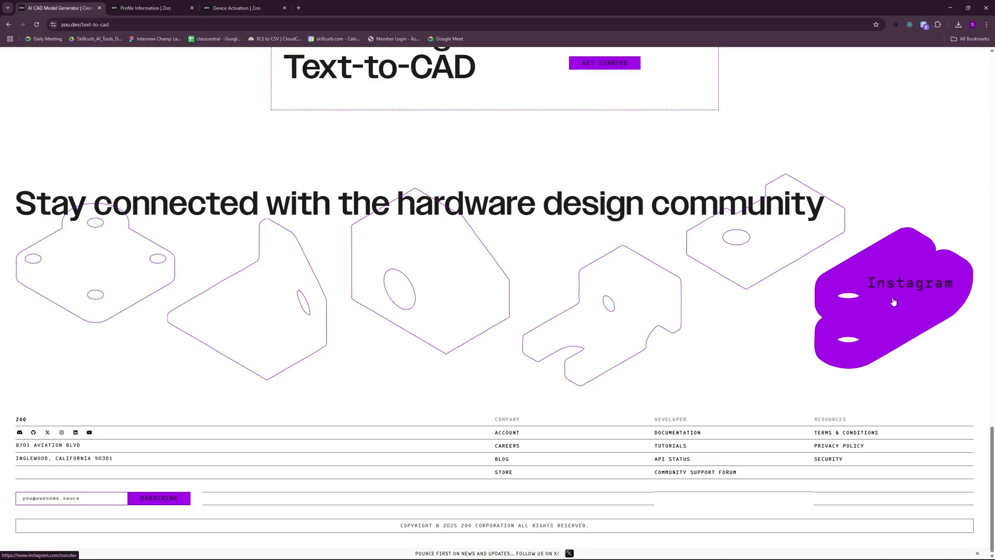
pyautogui.scroll(5, 334, 223)
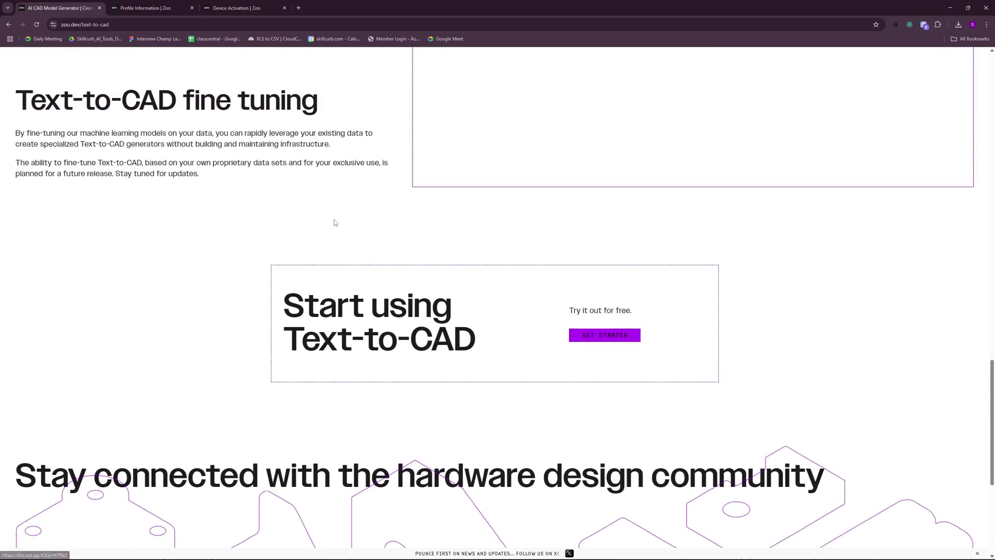